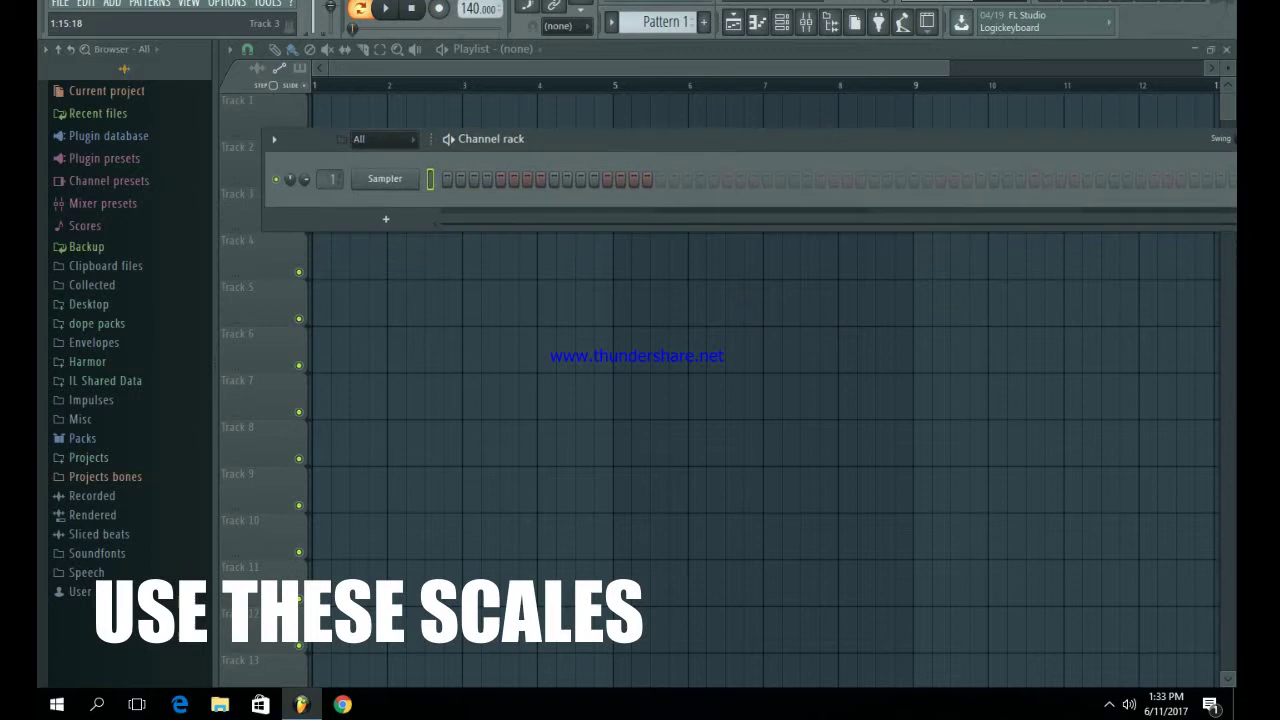
Open the Sampler channel's piano roll and stack A4, B4, C5, D5, E5, F5, G5 and A5 at the start of bar 1
{"action": "right_click", "coordinate": [410, 179]}
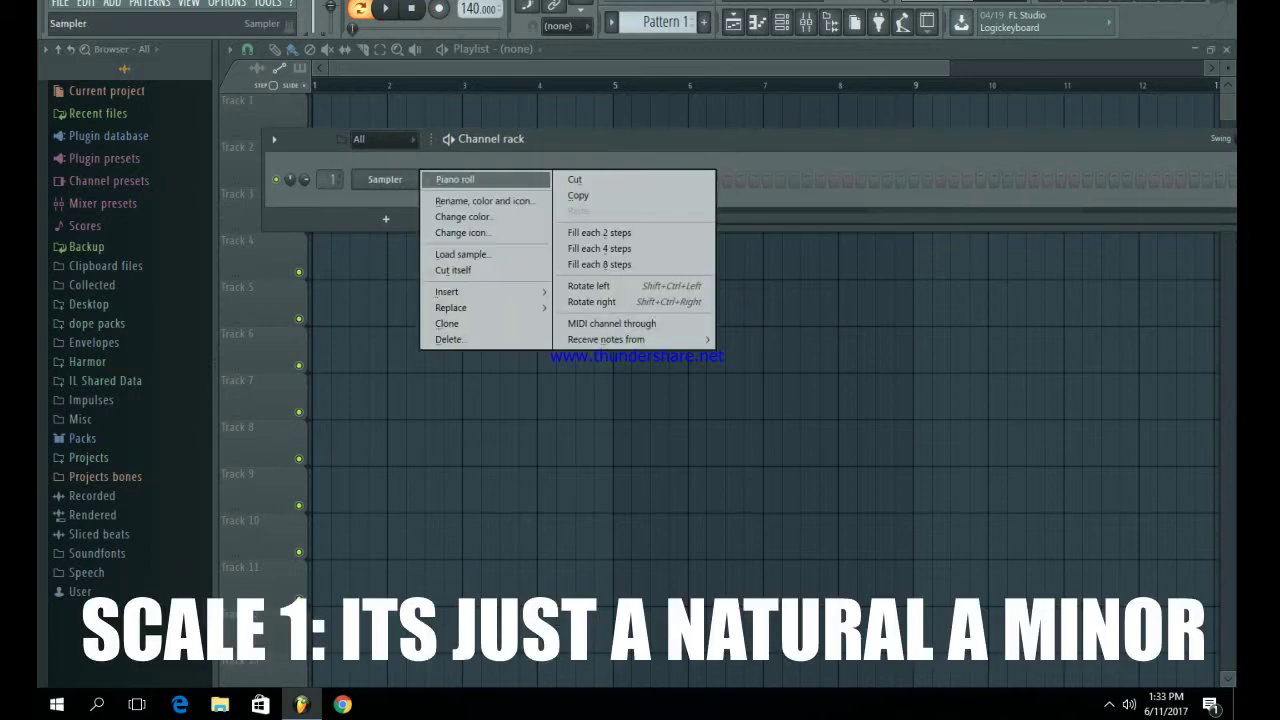
{"action": "left_click", "coordinate": [454, 179]}
{"action": "scroll", "coordinate": [426, 190], "scroll_direction": "down", "scroll_amount": 8}
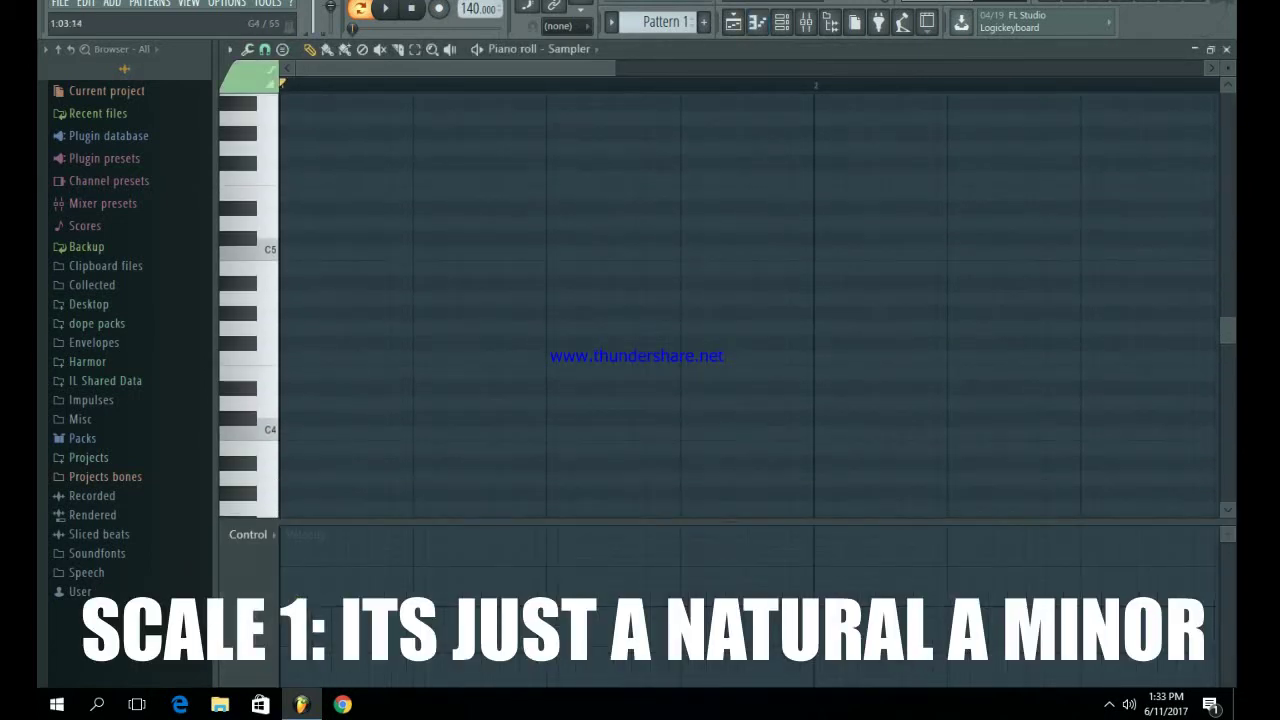
{"action": "left_click_drag", "start_coordinate": [304, 298], "coordinate": [286, 298]}
{"action": "left_click", "coordinate": [300, 267]}
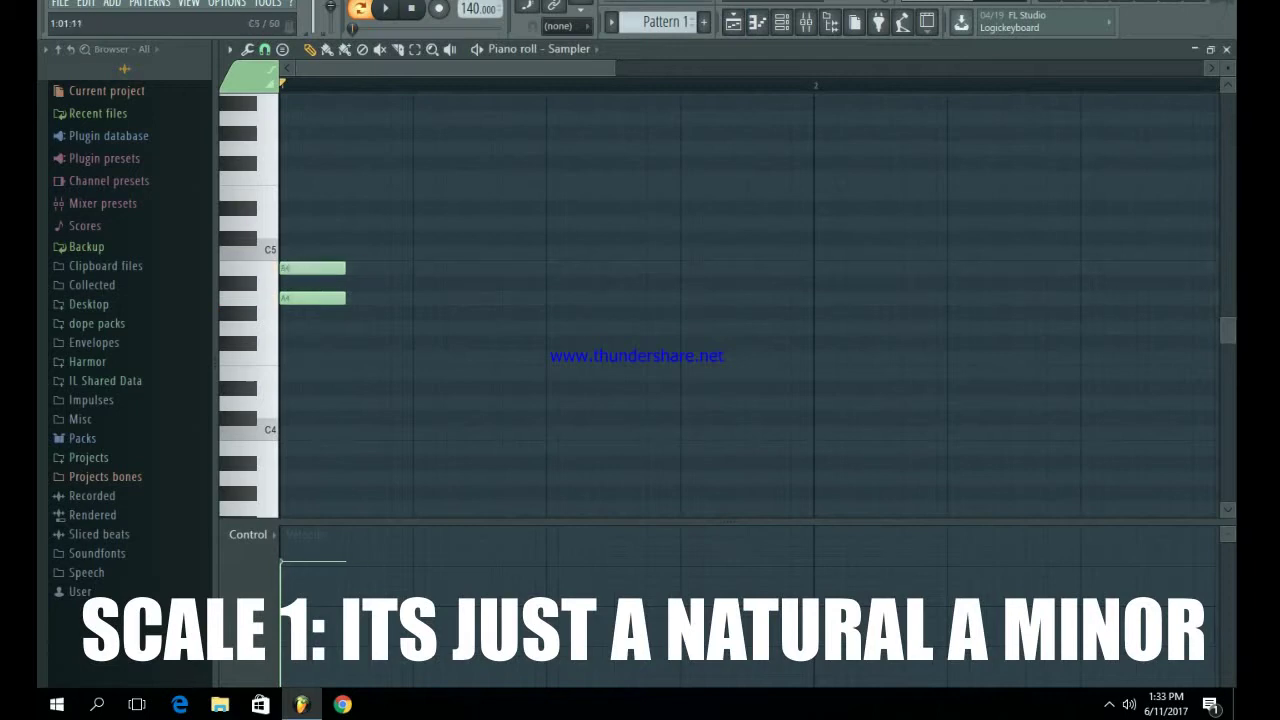
{"action": "left_click", "coordinate": [300, 252]}
{"action": "left_click", "coordinate": [300, 222]}
{"action": "left_click", "coordinate": [300, 192]}
{"action": "left_click", "coordinate": [300, 177]}
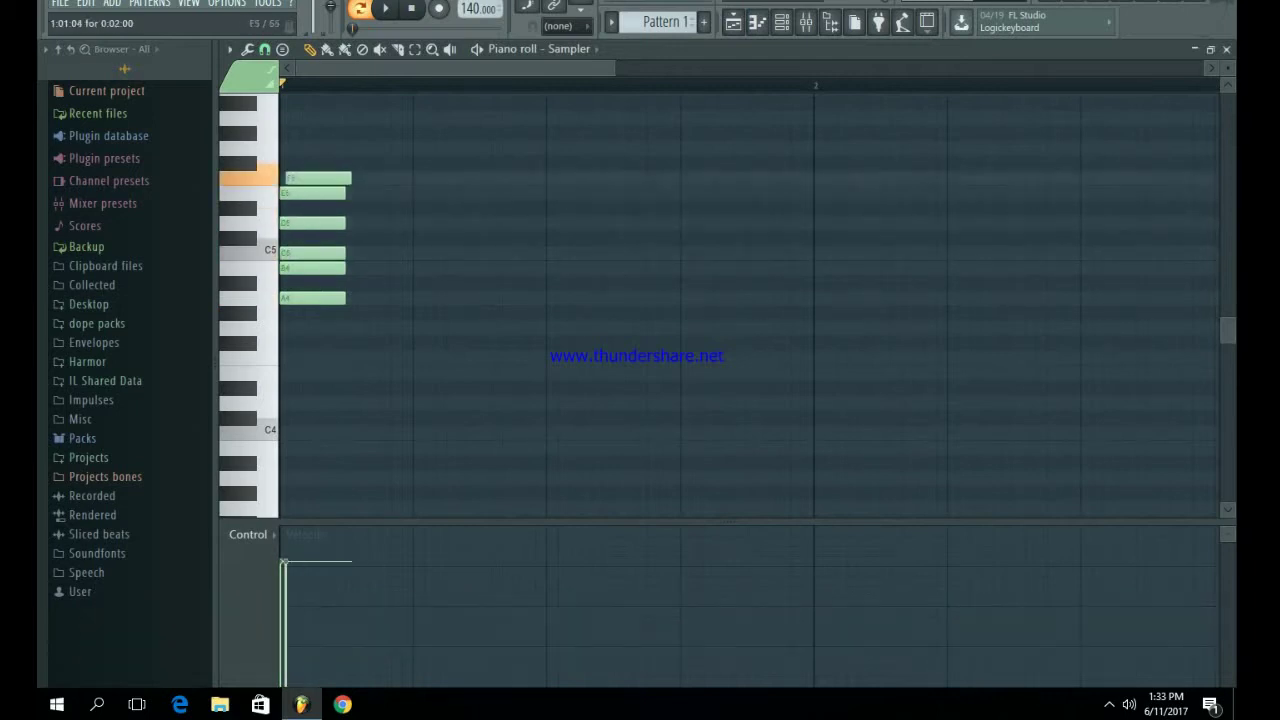
{"action": "left_click", "coordinate": [300, 148]}
{"action": "left_click", "coordinate": [300, 118]}
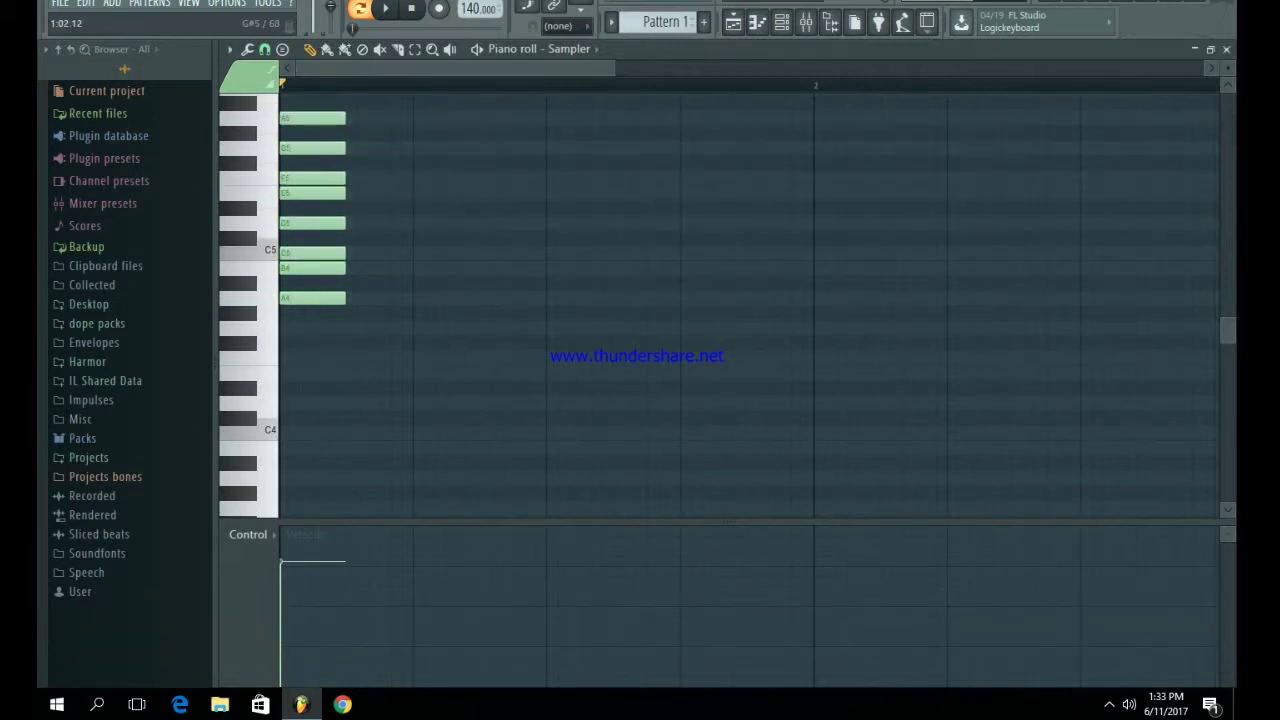
Select all the Sampler's scale notes, lengthen them to one full bar and clear the selection
{"action": "scroll", "coordinate": [300, 118], "scroll_direction": "up", "scroll_amount": 2}
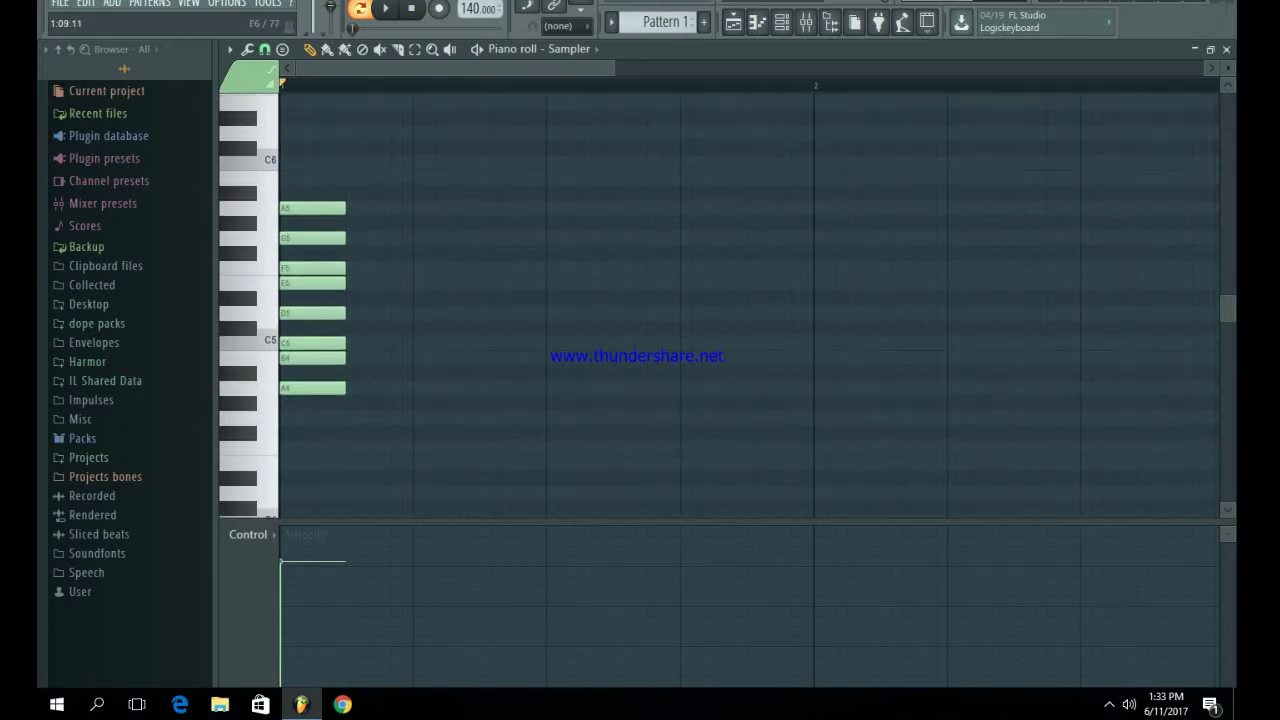
{"action": "left_click_drag", "start_coordinate": [612, 68], "coordinate": [854, 68]}
{"action": "left_click_drag", "start_coordinate": [396, 434], "coordinate": [281, 177]}
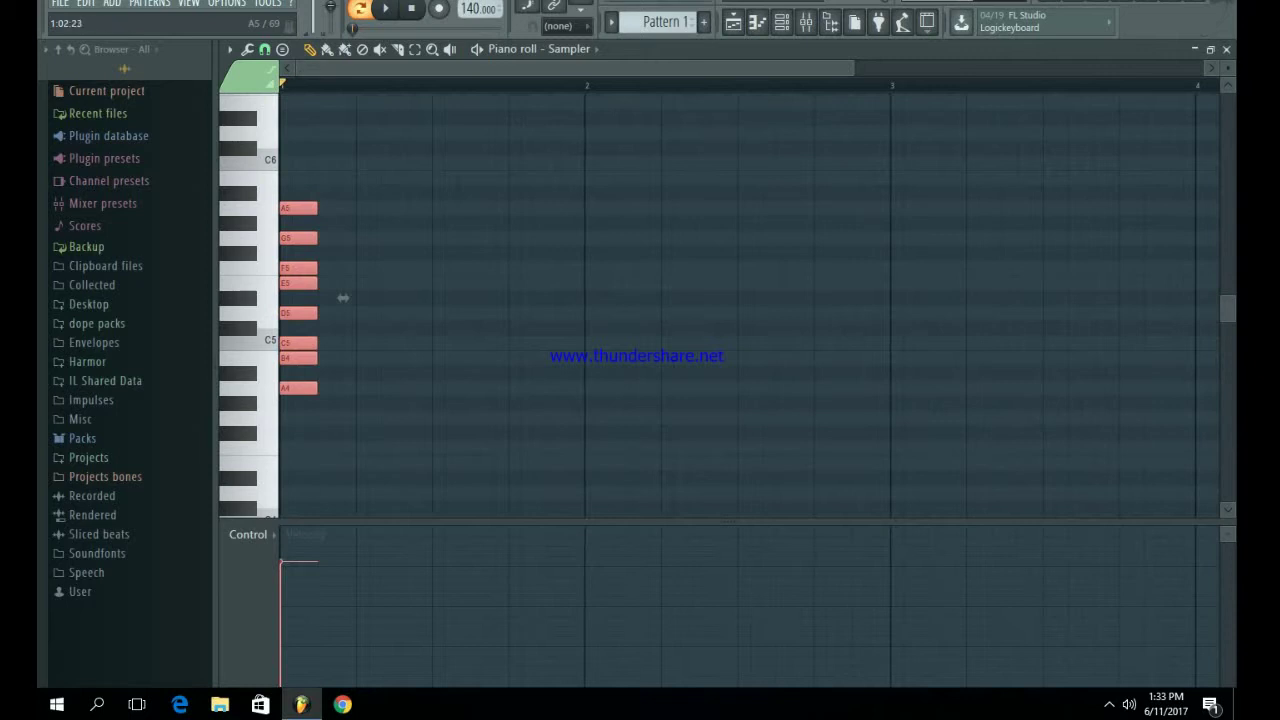
{"action": "left_click_drag", "start_coordinate": [343, 298], "coordinate": [600, 297]}
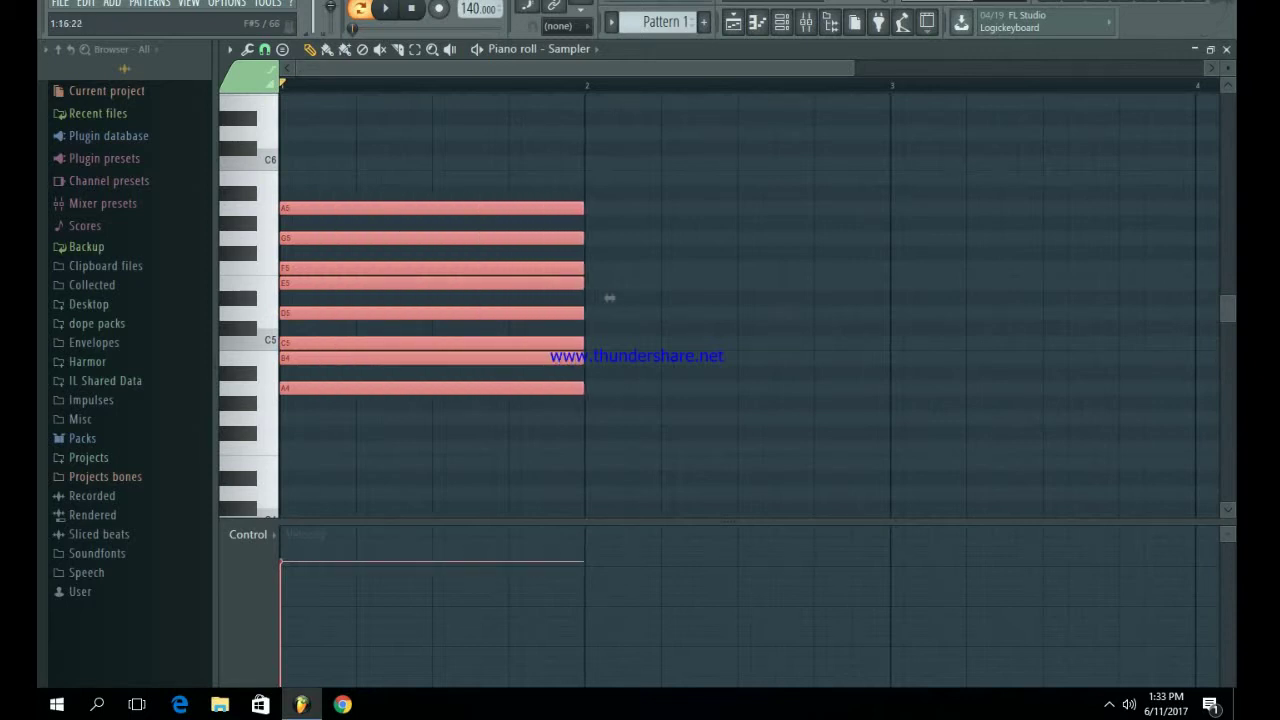
{"action": "left_click", "coordinate": [609, 298]}
Add a Nexus_2 instrument channel and audition its initial sound
{"action": "left_click", "coordinate": [781, 22]}
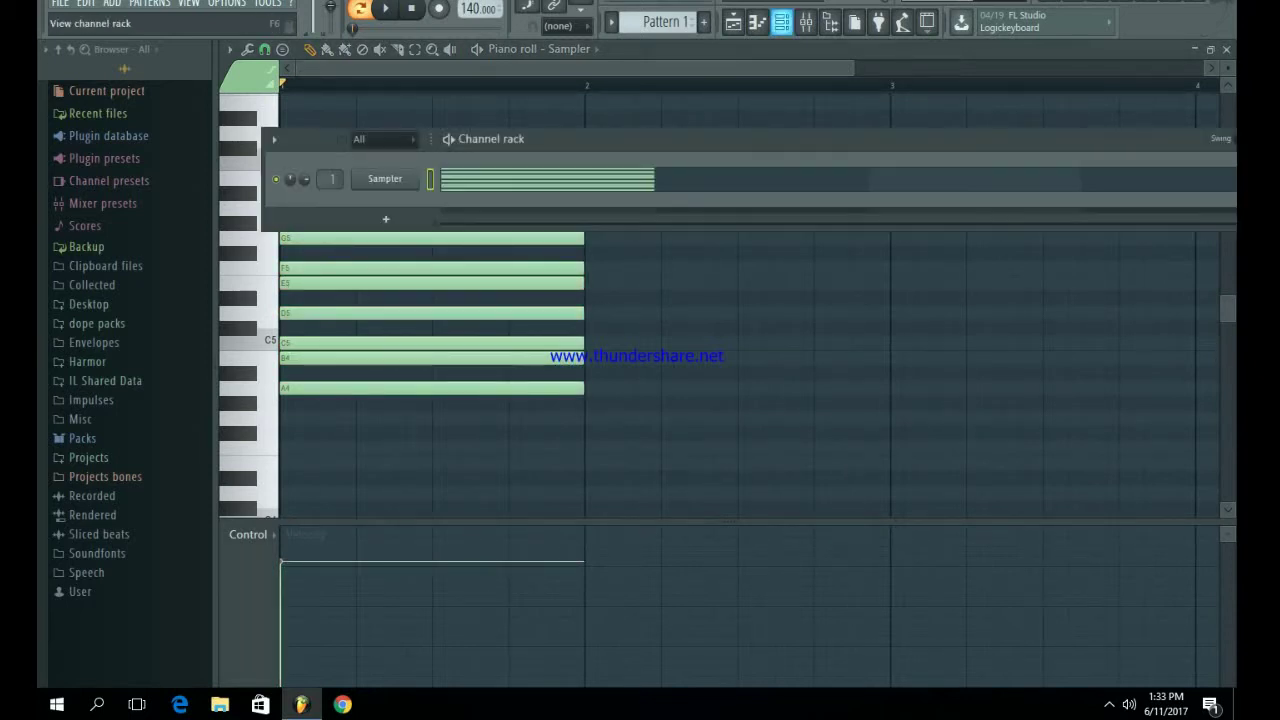
{"action": "left_click", "coordinate": [385, 218]}
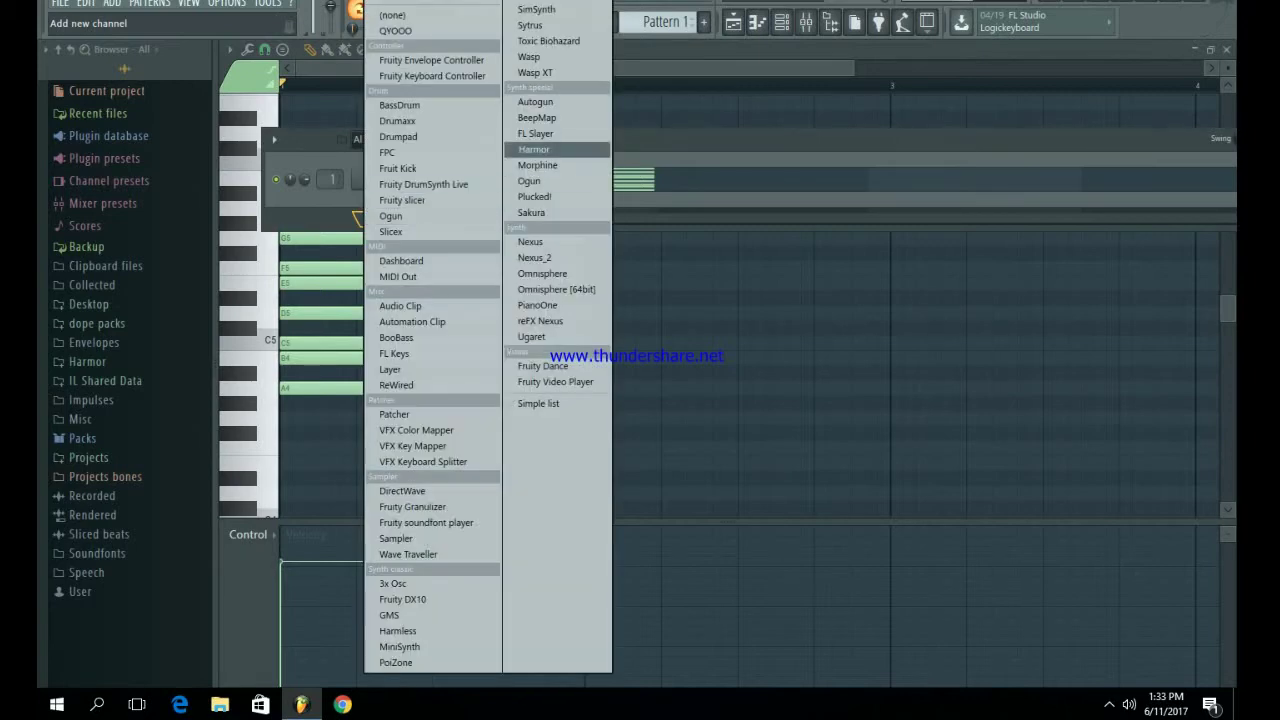
{"action": "left_click", "coordinate": [530, 242]}
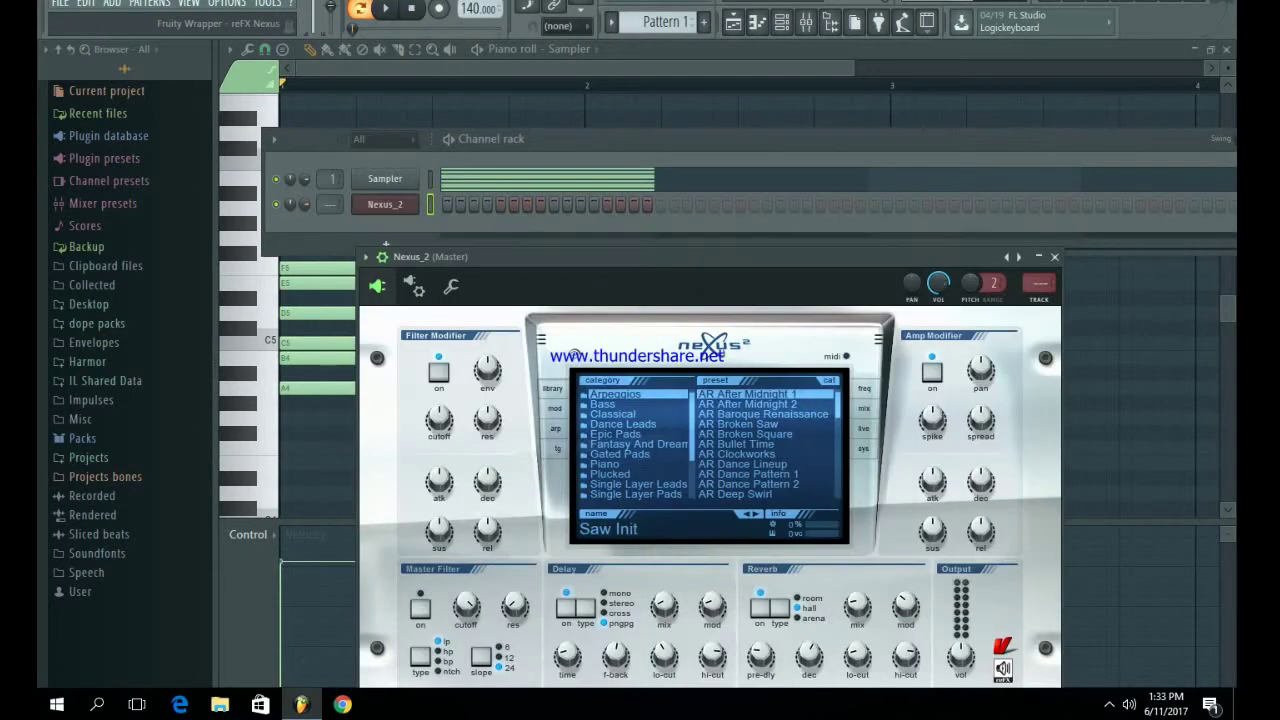
{"action": "key", "text": "n"}
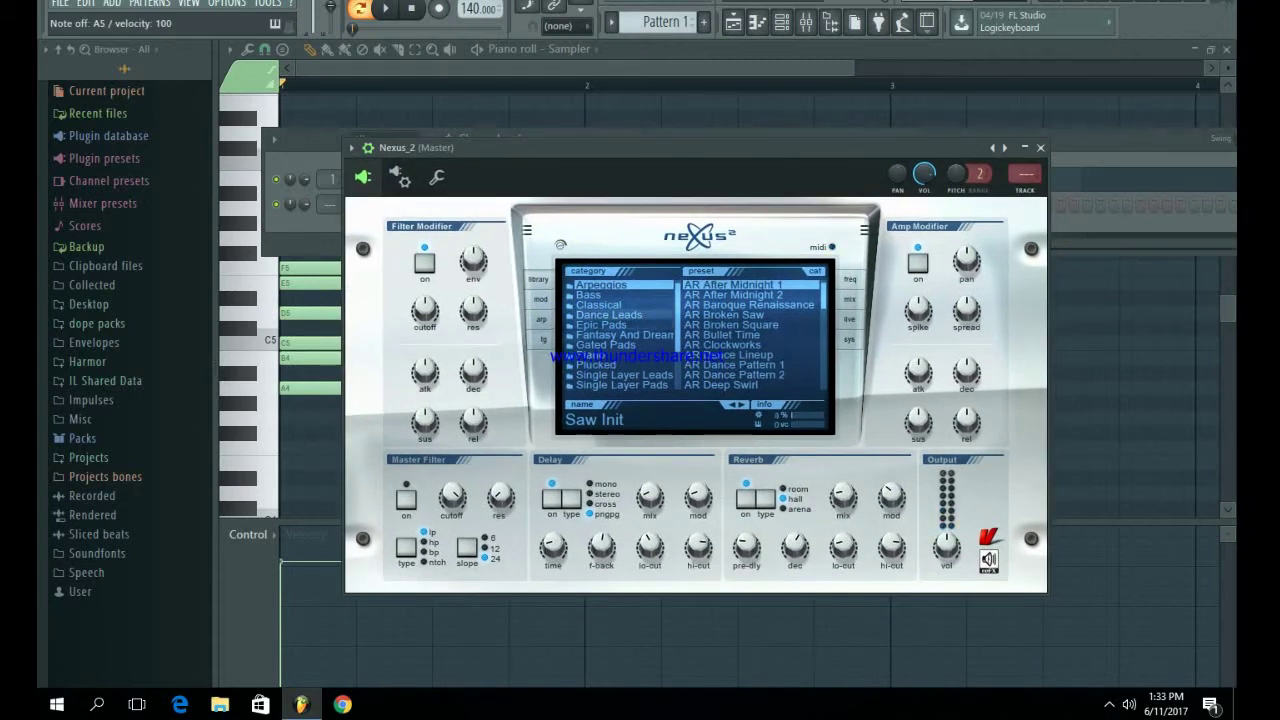
Try the PL Dyk Pikes preset from the Plucked category and audition a note
{"action": "left_click", "coordinate": [597, 365]}
{"action": "left_click", "coordinate": [718, 375]}
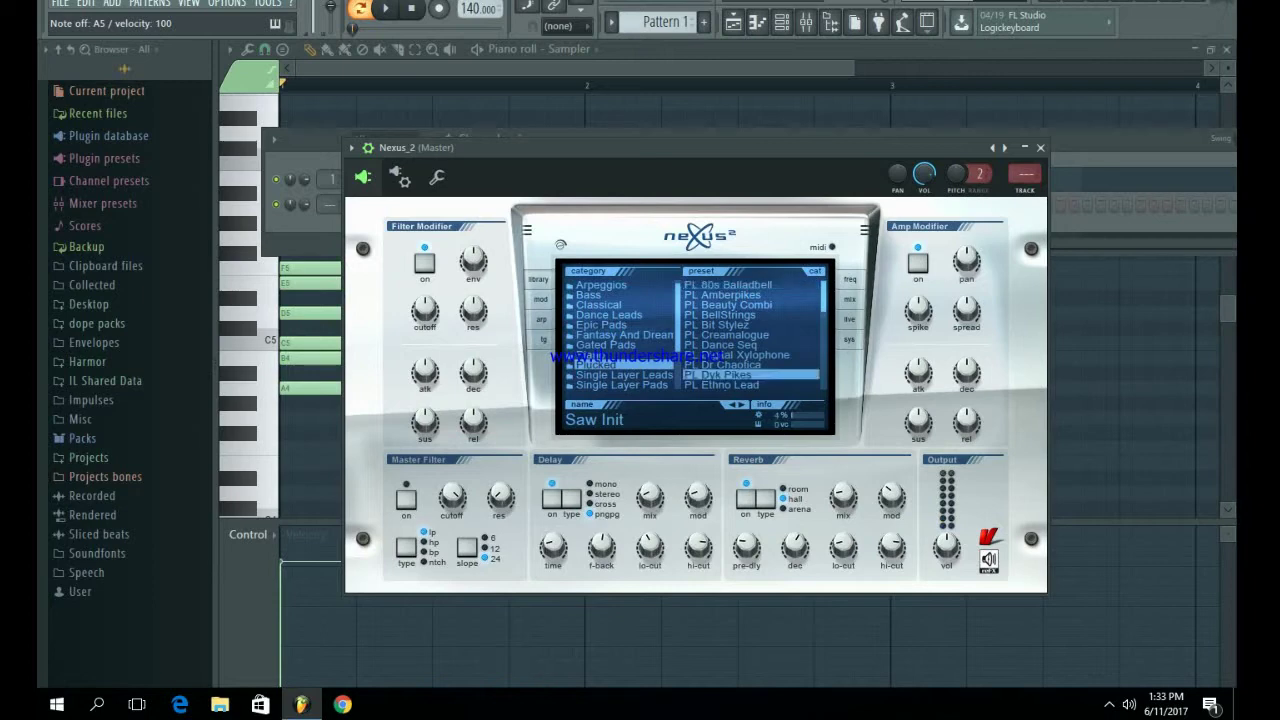
{"action": "key", "text": "m"}
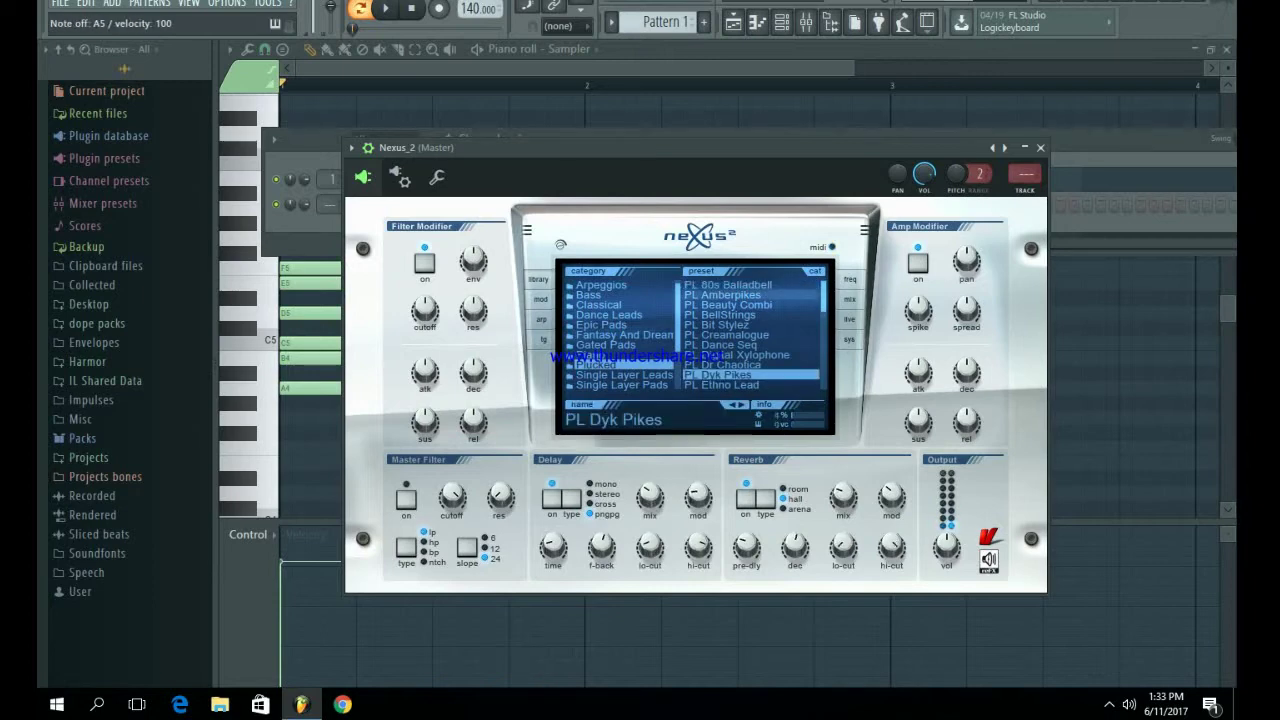
Load the PN DX Era preset from the Piano category, audition several notes and close the synth window
{"action": "left_click", "coordinate": [622, 355]}
{"action": "left_click", "coordinate": [712, 375]}
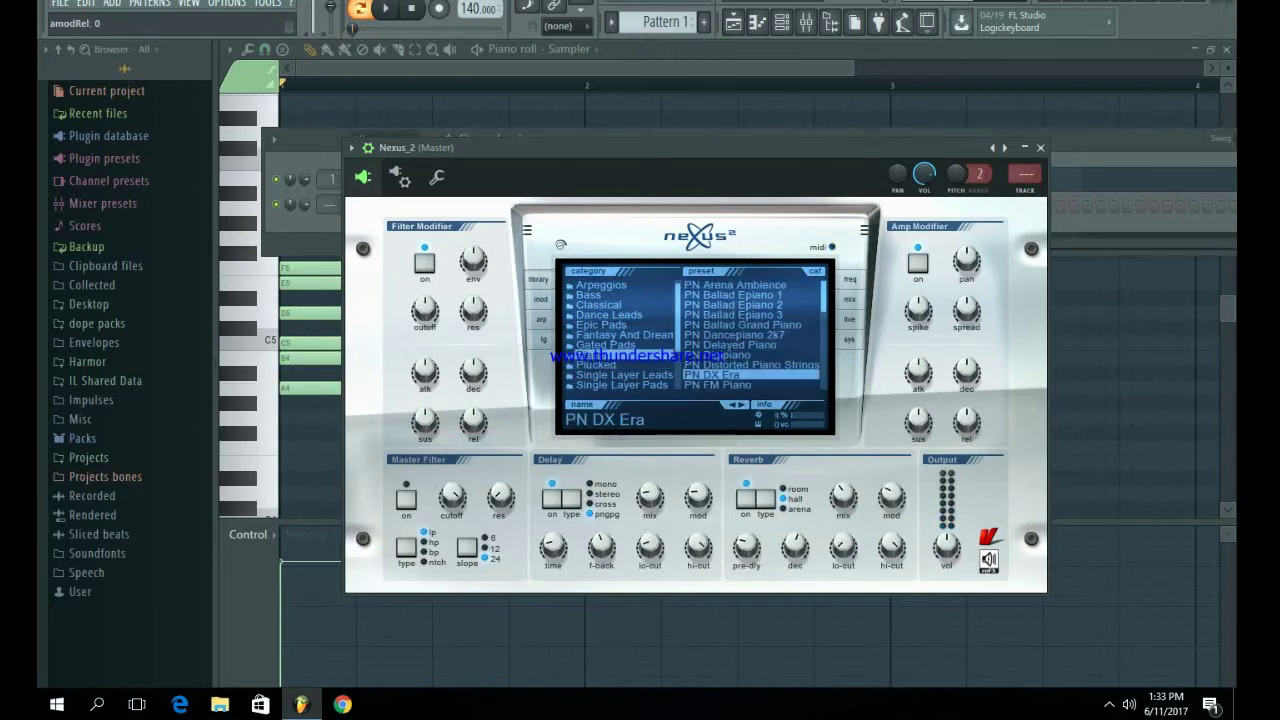
{"action": "key", "text": "m"}
{"action": "key", "text": "n"}
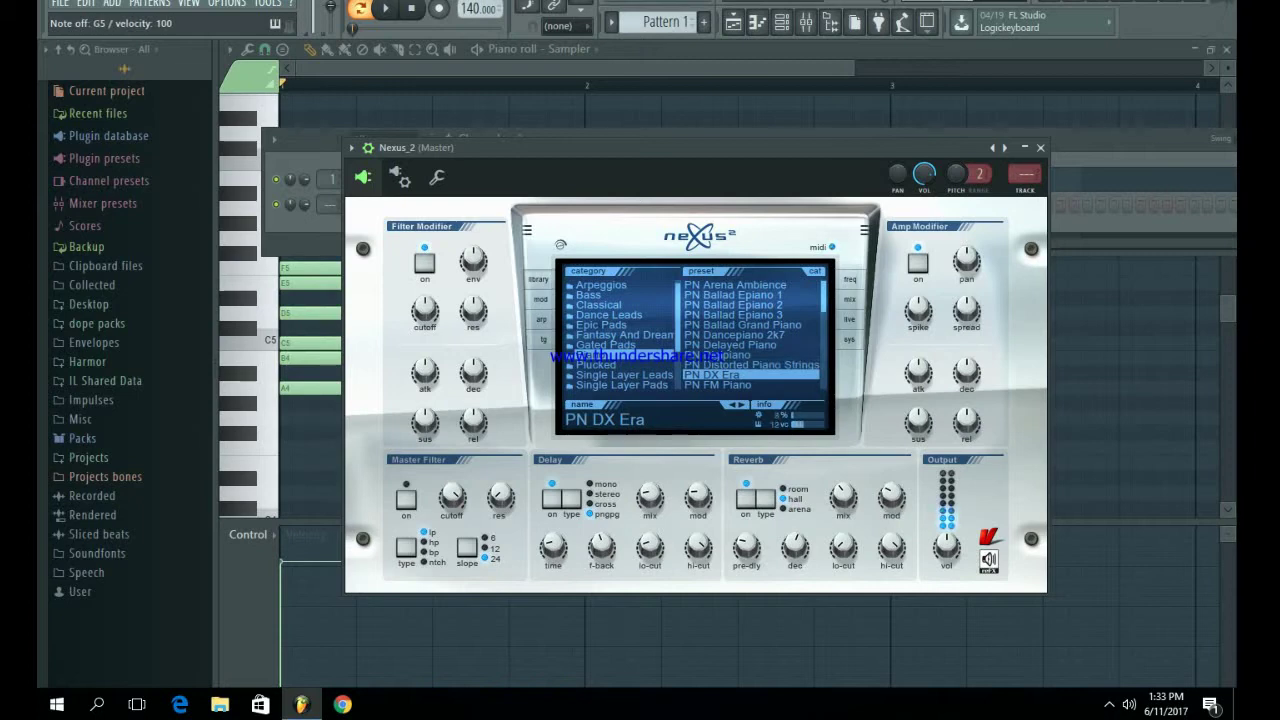
{"action": "key", "text": "b"}
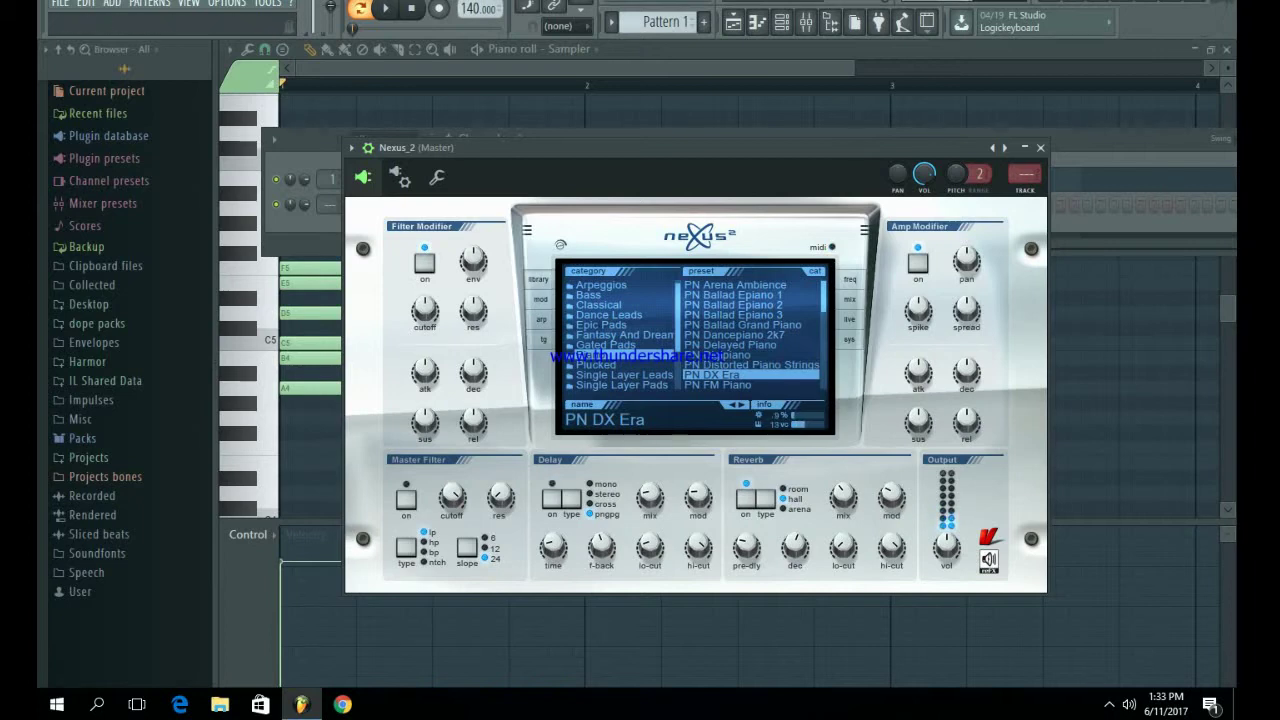
{"action": "key", "text": "Escape"}
In the Nexus_2 piano roll, place an A4 note at the start of bar 1 and shorten it to two steps
{"action": "right_click", "coordinate": [385, 203]}
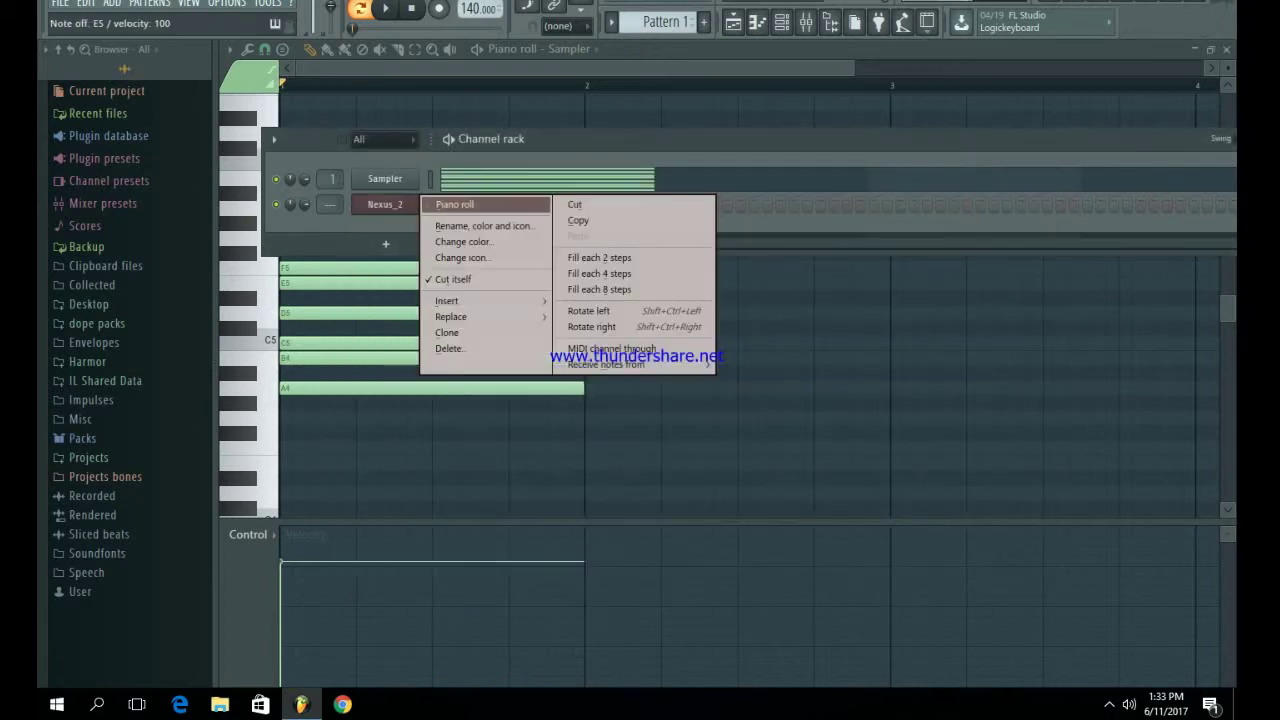
{"action": "left_click", "coordinate": [455, 203]}
{"action": "left_click", "coordinate": [320, 388]}
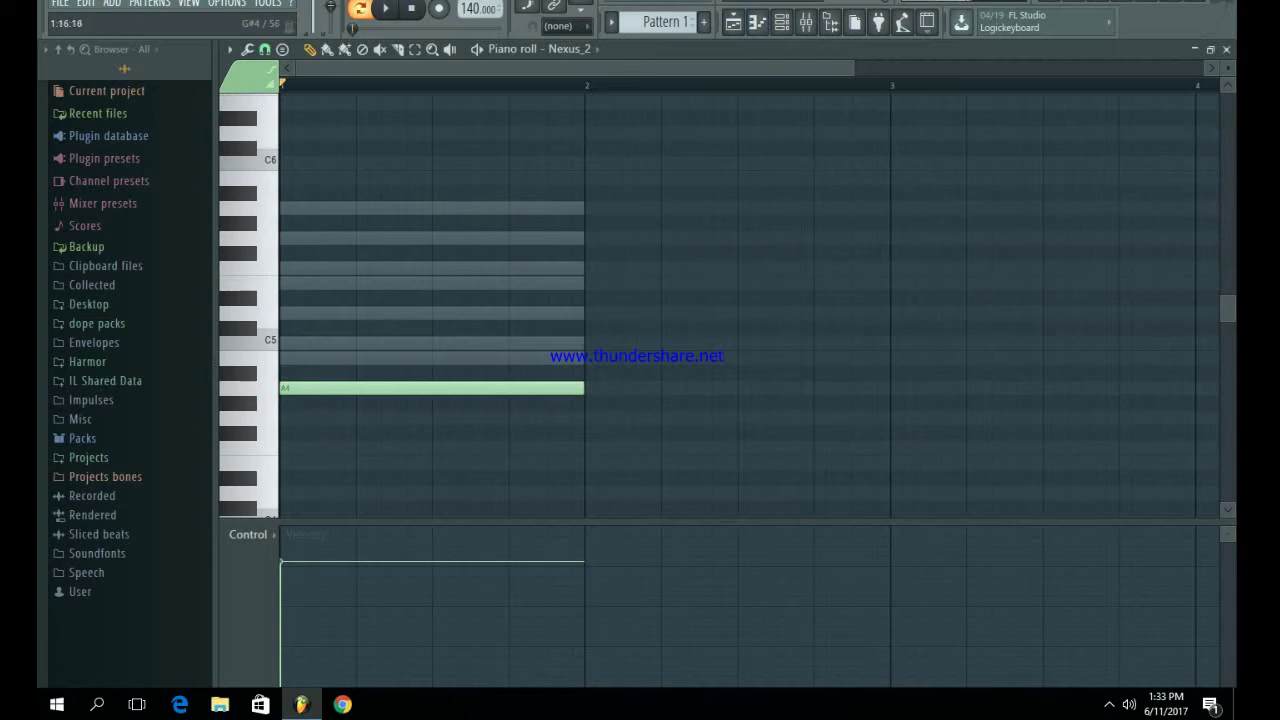
{"action": "left_click_drag", "start_coordinate": [583, 388], "coordinate": [326, 388]}
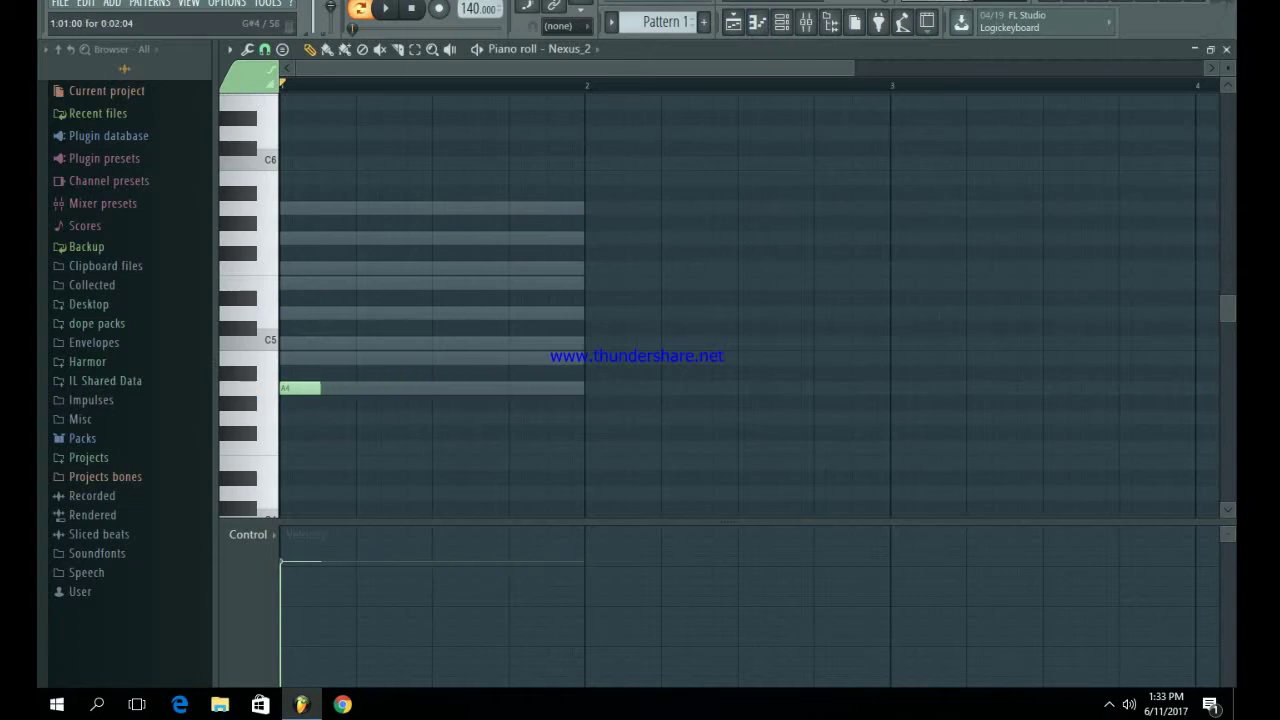
Continue the melody after A4 with consecutive two-step notes F5, E5, B4 and D5
{"action": "left_click", "coordinate": [325, 268]}
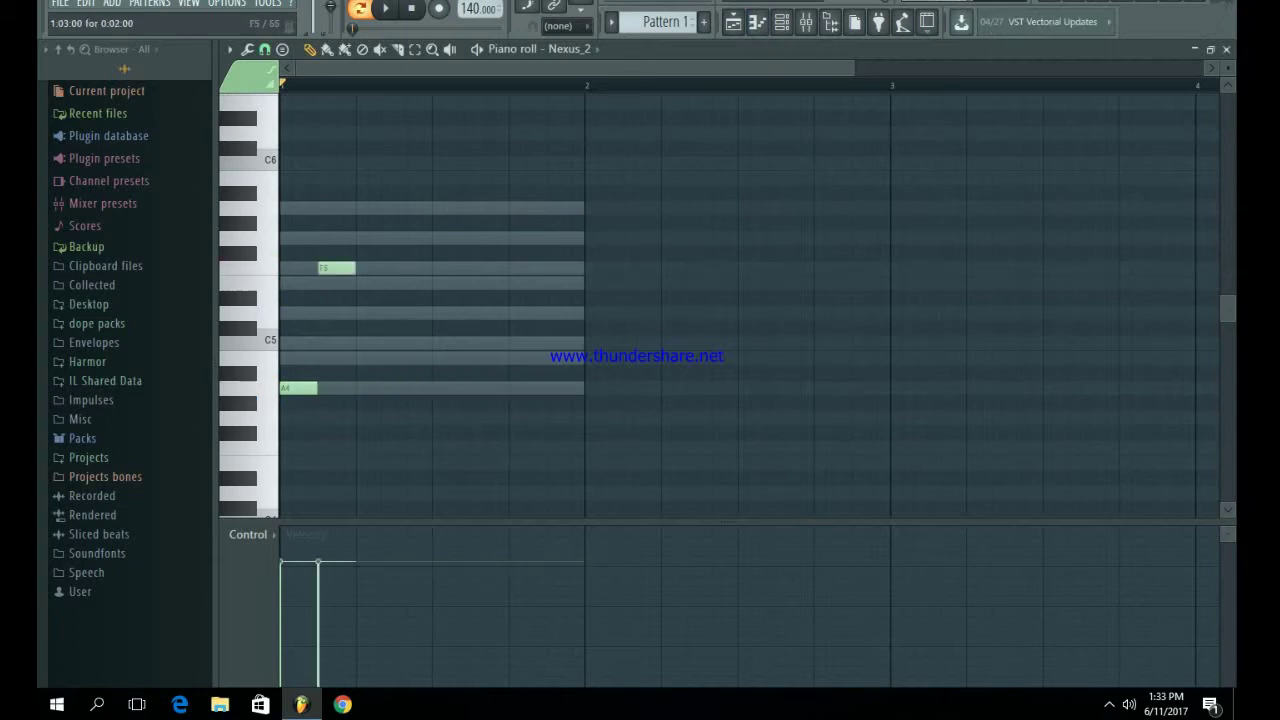
{"action": "left_click", "coordinate": [366, 283]}
{"action": "left_click", "coordinate": [407, 358]}
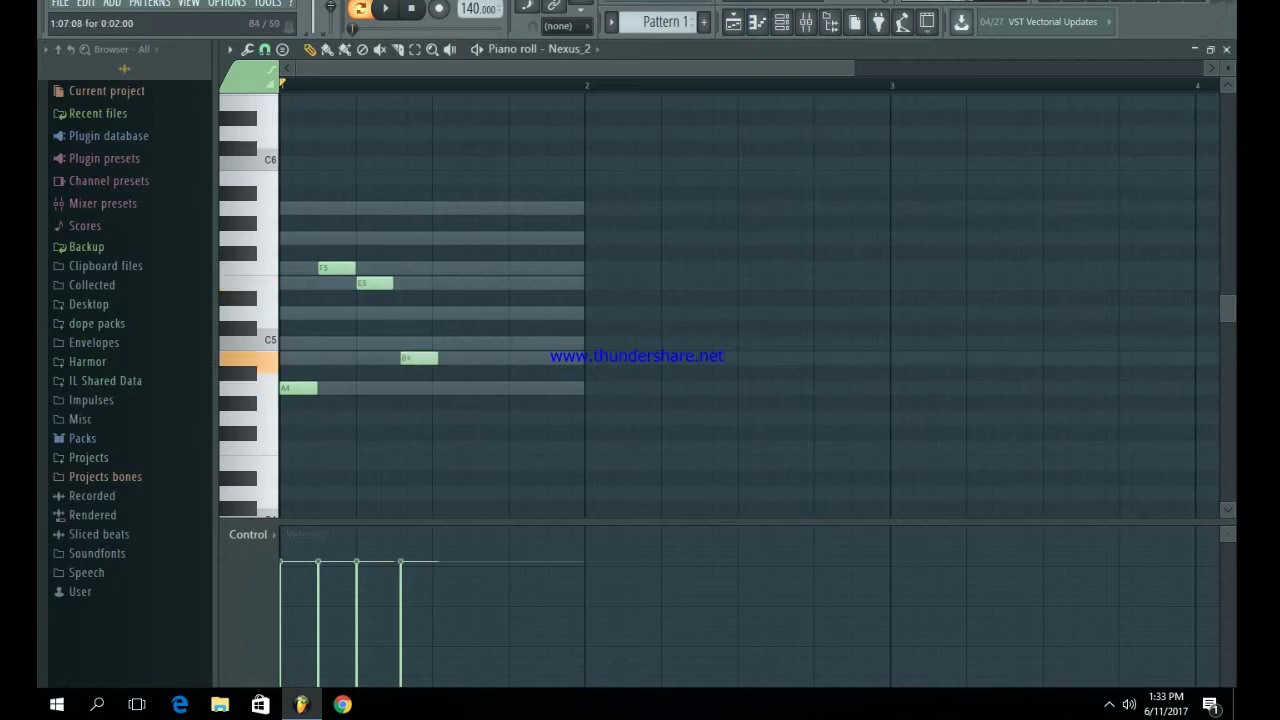
{"action": "left_click_drag", "start_coordinate": [404, 358], "coordinate": [409, 358]}
{"action": "left_click", "coordinate": [443, 313]}
{"action": "left_click_drag", "start_coordinate": [443, 313], "coordinate": [440, 313]}
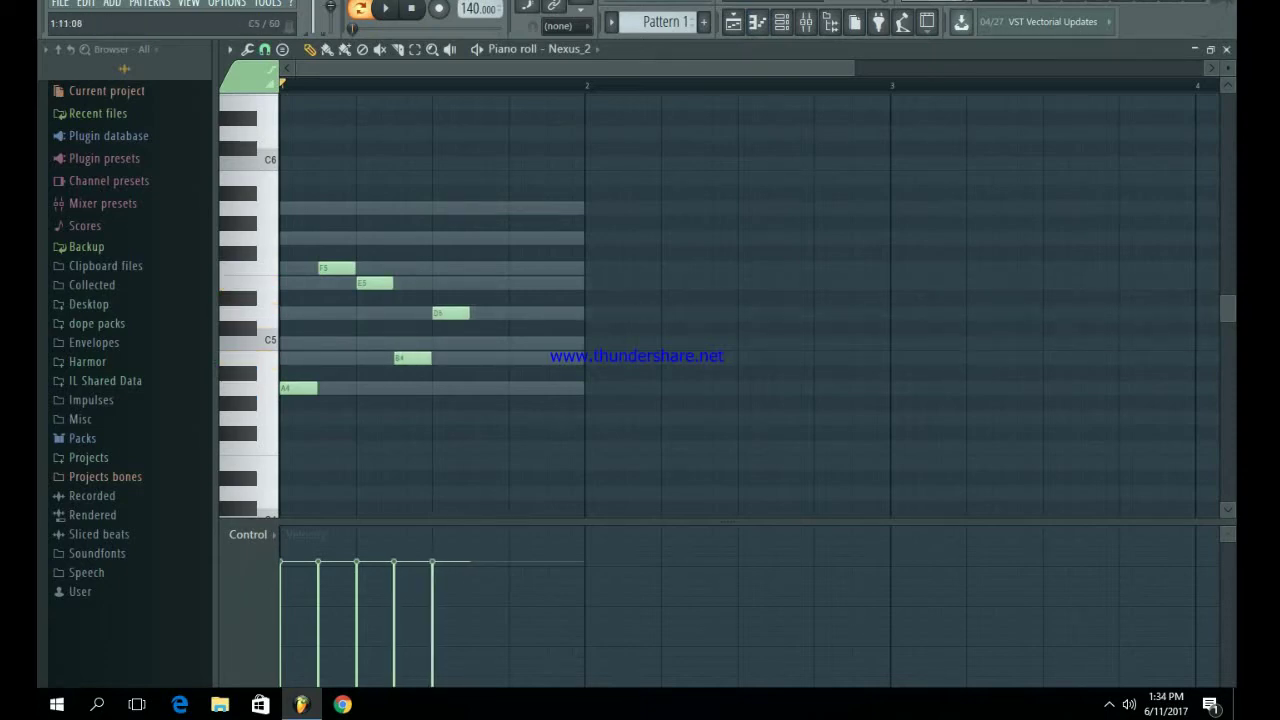
Complete the one-bar melody with two-step notes C5, A5 and G5, and play it back
{"action": "left_click", "coordinate": [478, 343]}
{"action": "left_click", "coordinate": [509, 208]}
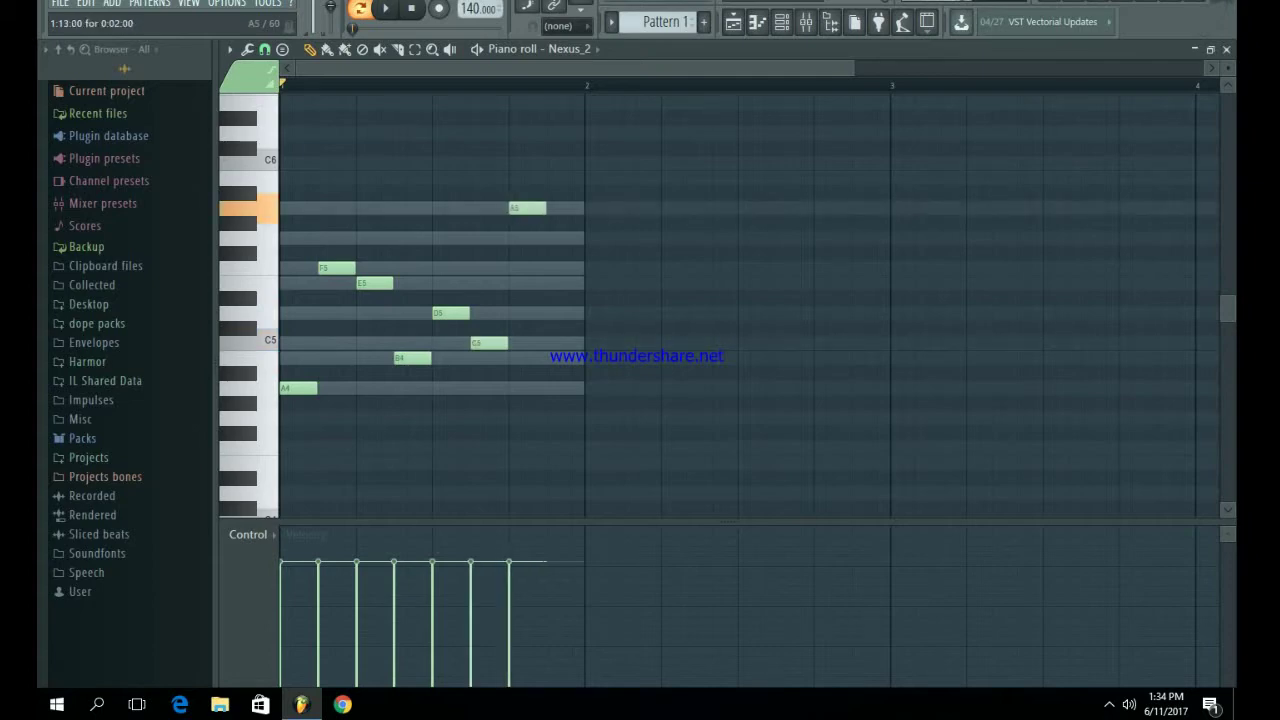
{"action": "left_click", "coordinate": [556, 223]}
{"action": "left_click_drag", "start_coordinate": [556, 223], "coordinate": [556, 238]}
{"action": "key", "text": "space"}
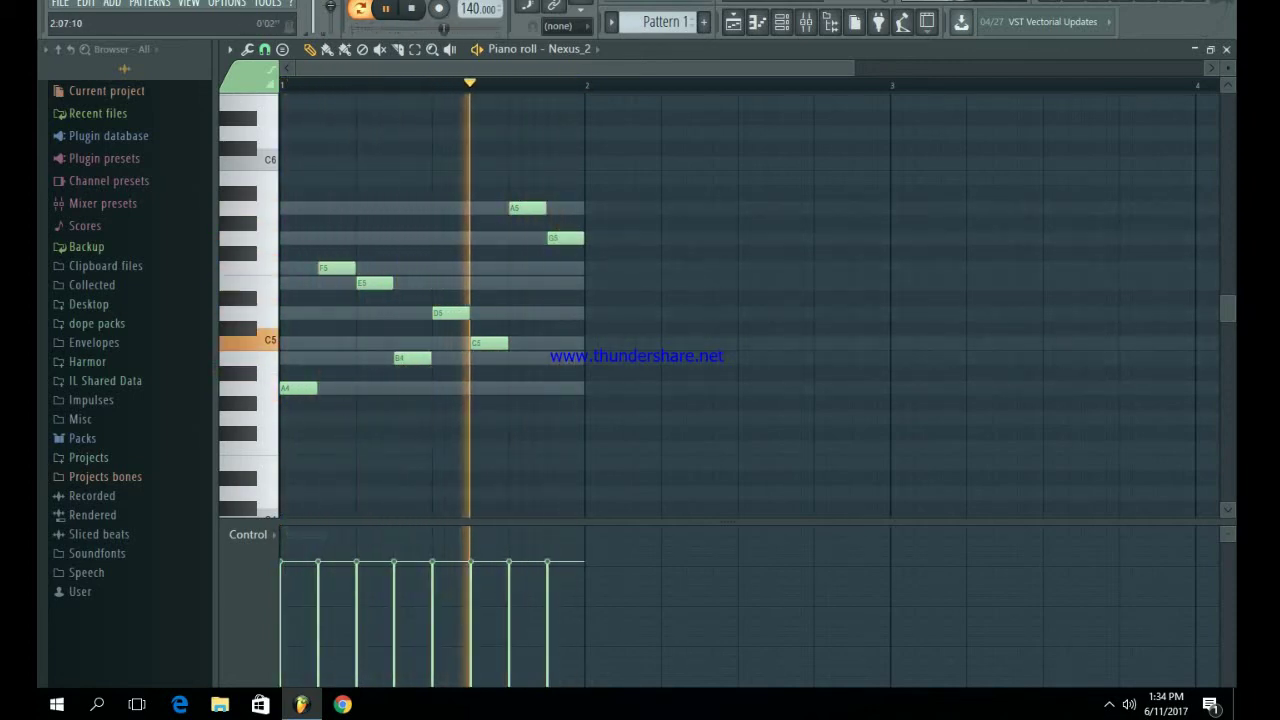
{"action": "key", "text": "space"}
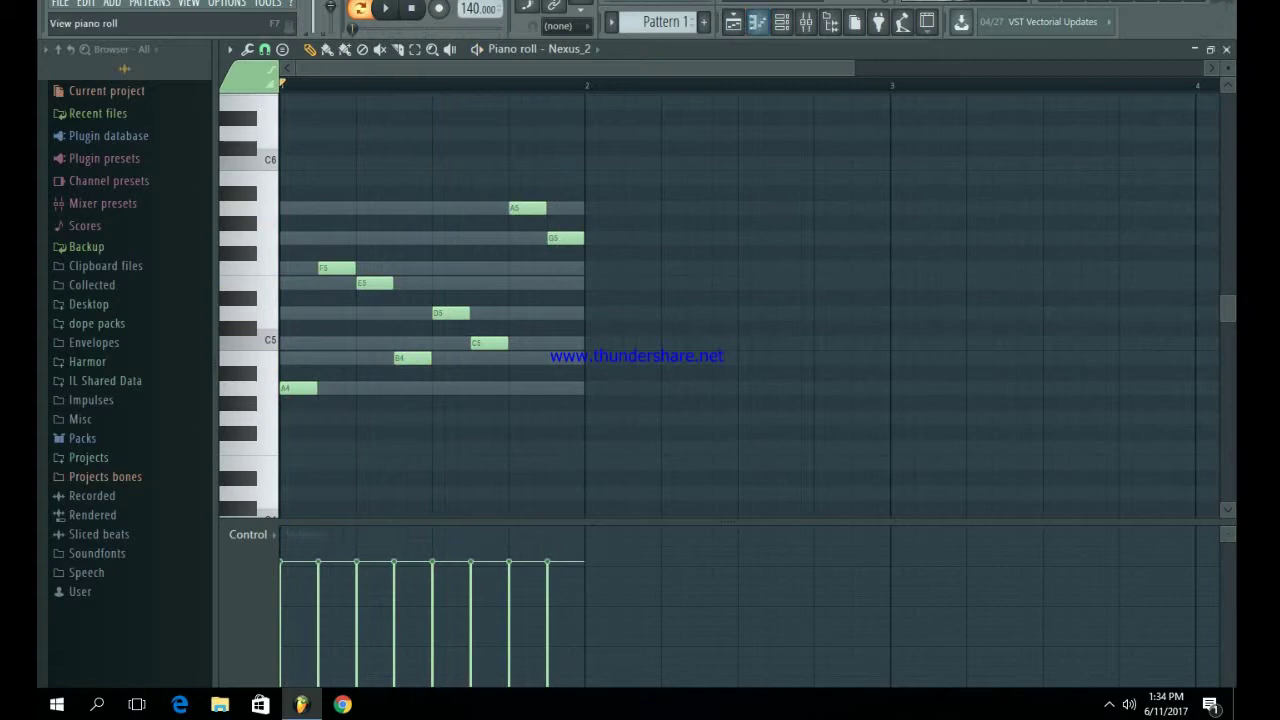
In the Sampler's piano roll, raise the bar-long G5 scale note a half step to G#5
{"action": "key", "text": "F6"}
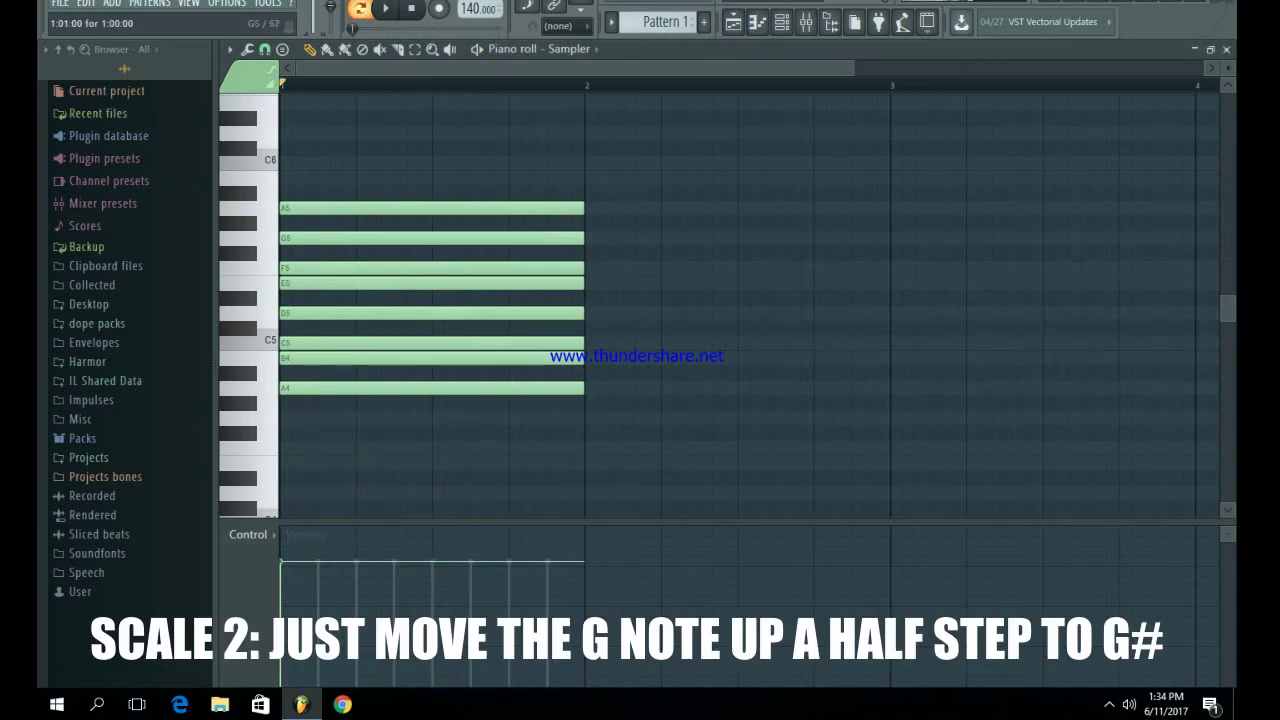
{"action": "left_click_drag", "start_coordinate": [284, 238], "coordinate": [288, 223]}
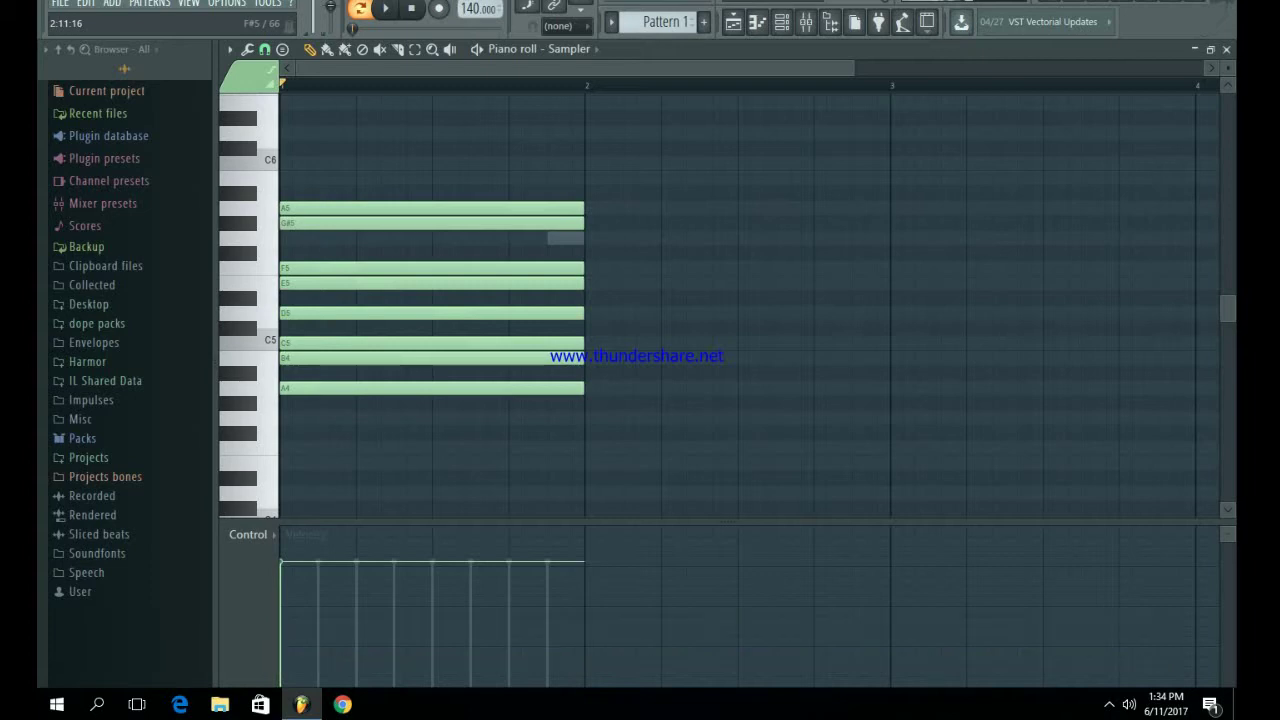
{"action": "left_click", "coordinate": [781, 21]}
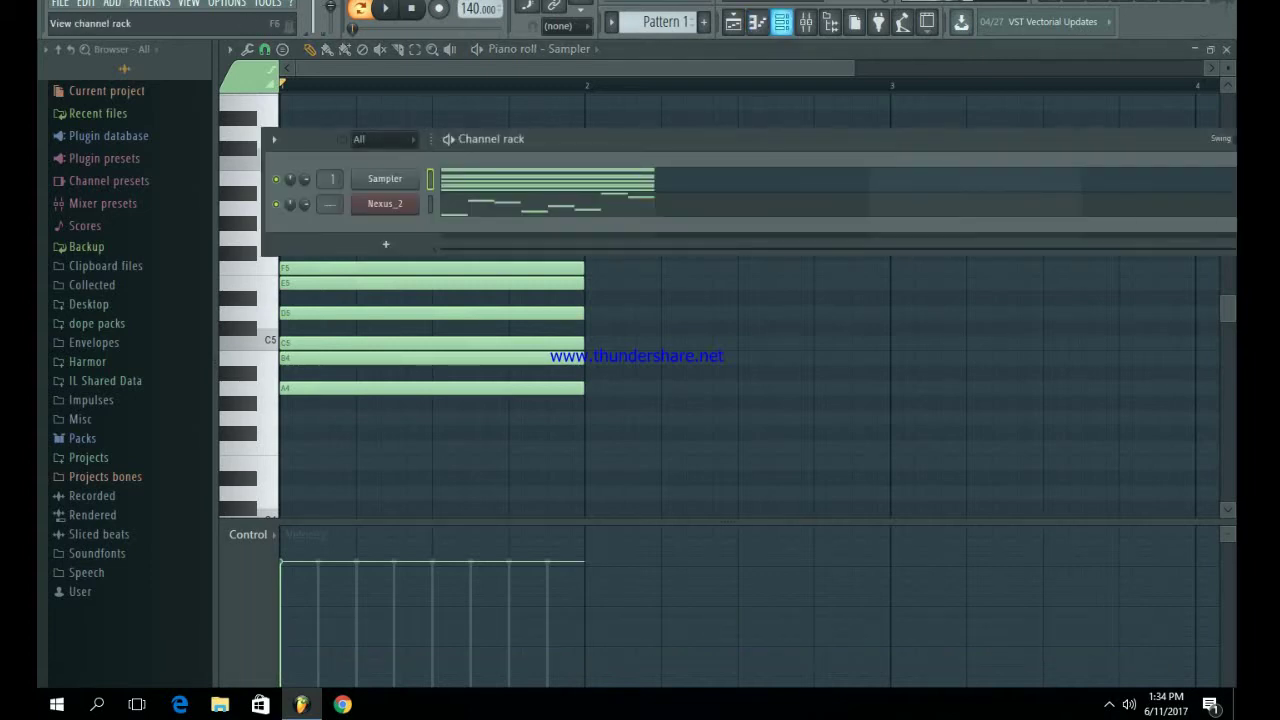
{"action": "left_click", "coordinate": [781, 21]}
Transpose the Sampler's whole scale up three semitones to start on C5, and return it to A4
{"action": "mouse_move", "coordinate": [637, 409]}
{"action": "left_mouse_down"}
{"action": "mouse_move", "coordinate": [294, 201]}
{"action": "mouse_move", "coordinate": [283, 160]}
{"action": "left_mouse_up"}
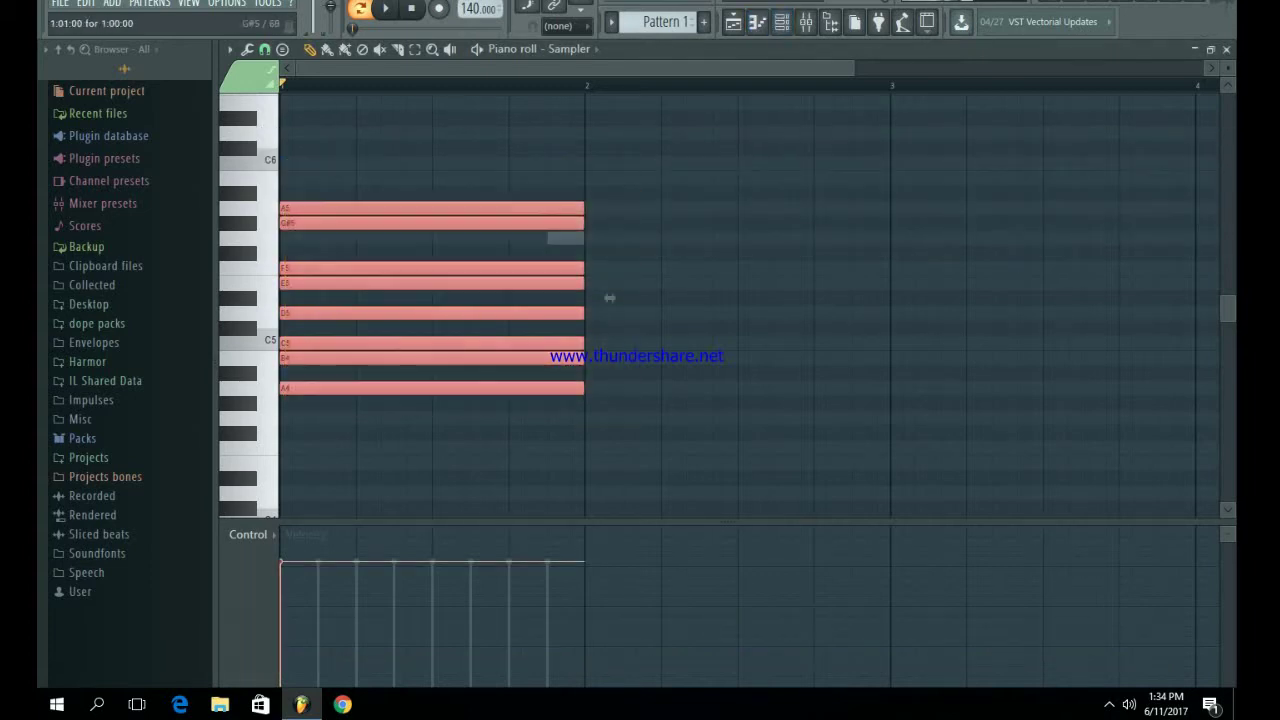
{"action": "left_click_drag", "start_coordinate": [609, 298], "coordinate": [609, 253]}
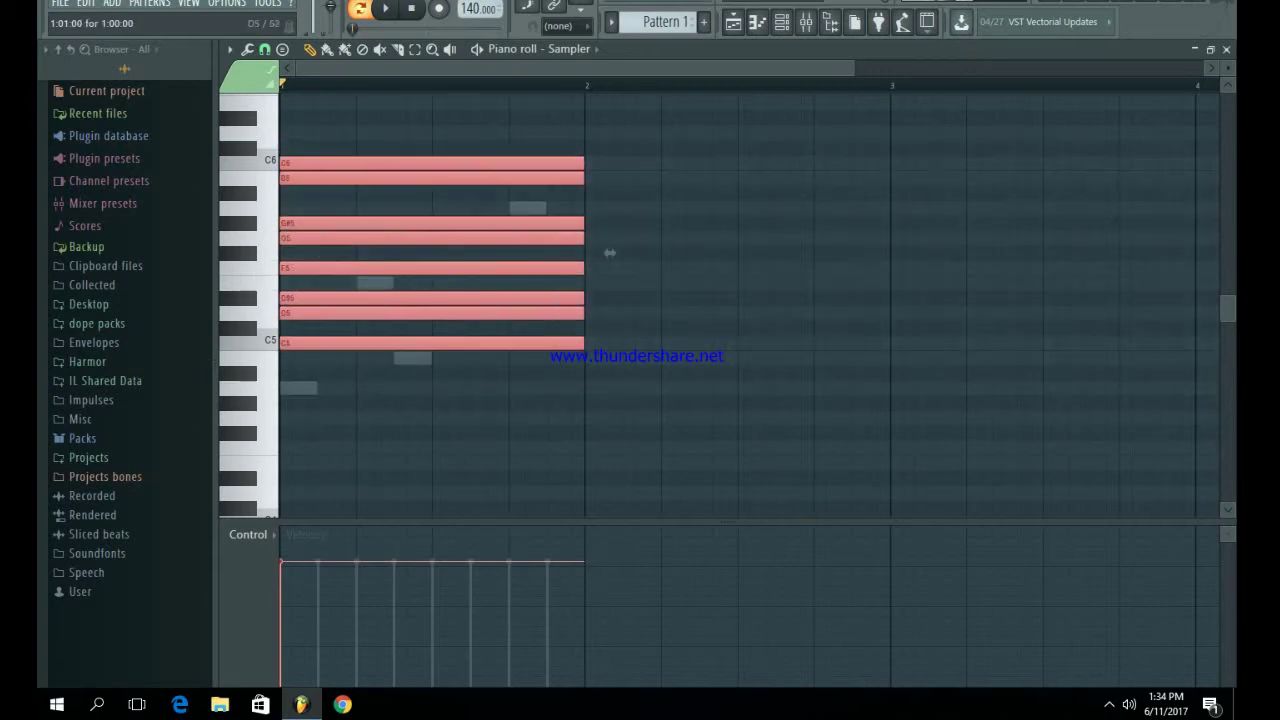
{"action": "left_click", "coordinate": [610, 253], "text": "ctrl"}
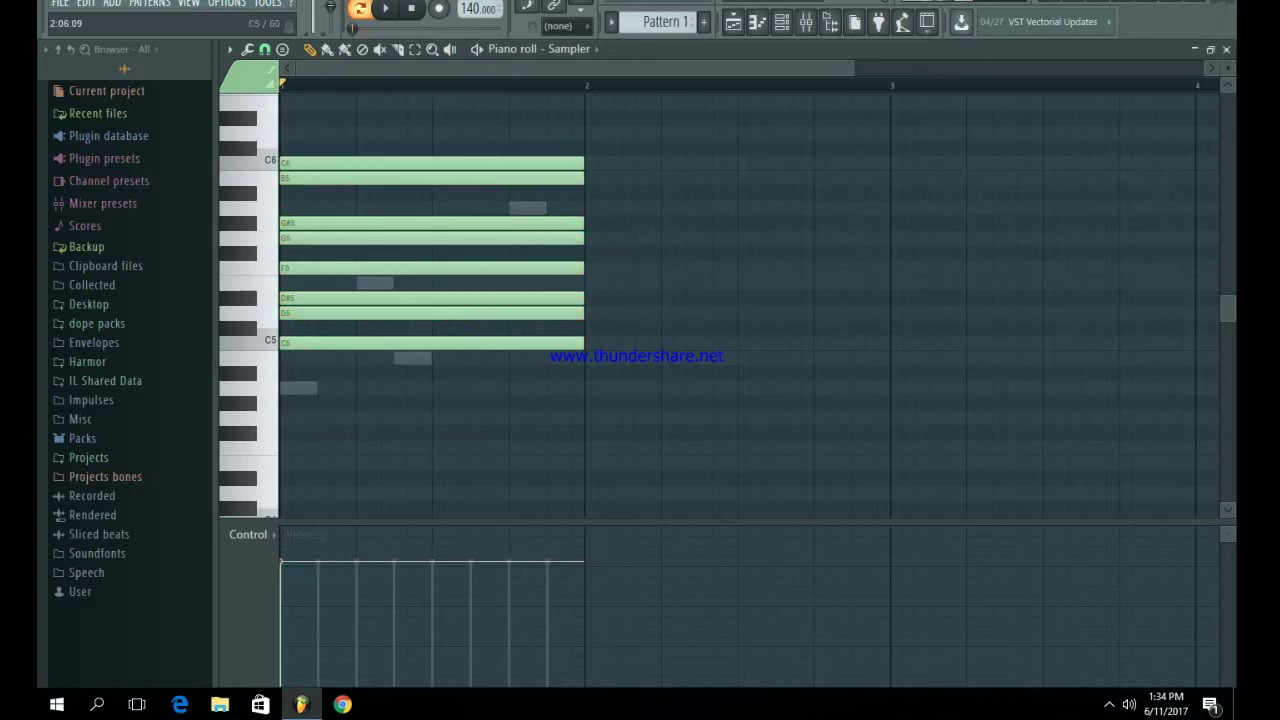
{"action": "left_click_drag", "start_coordinate": [661, 378], "coordinate": [402, 88]}
{"action": "left_click_drag", "start_coordinate": [609, 326], "coordinate": [609, 371]}
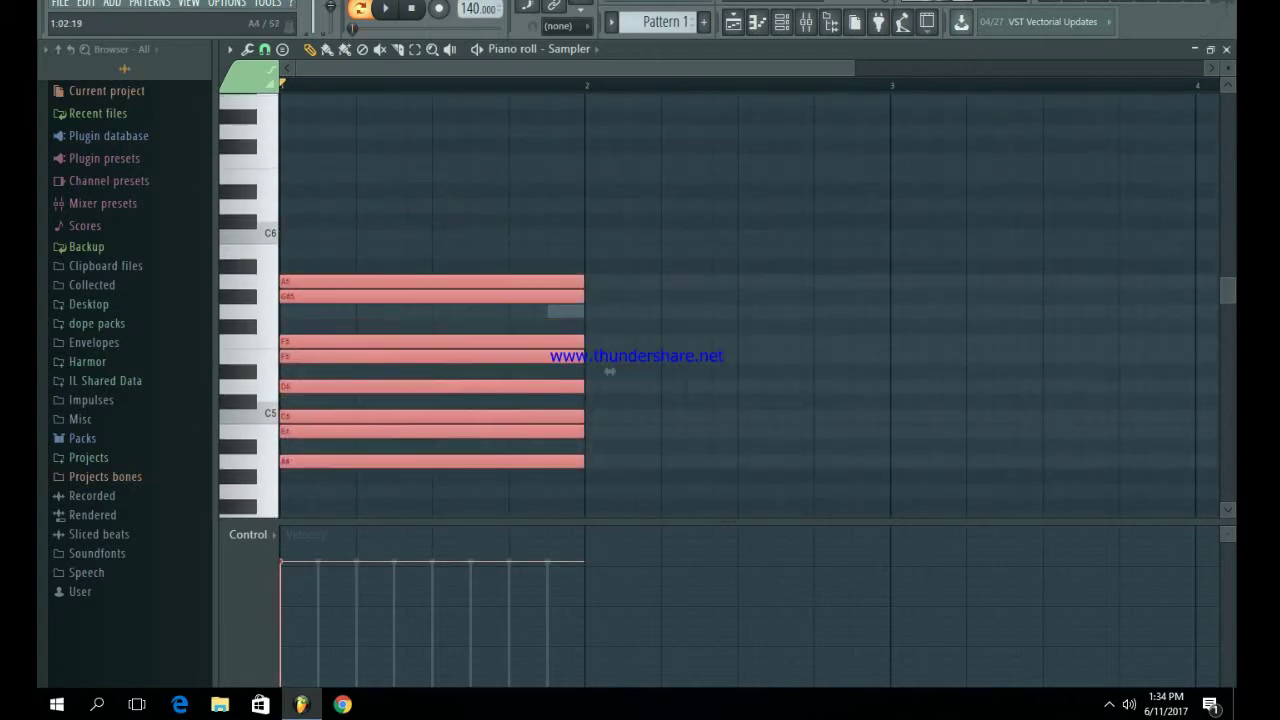
Delete the G5, A5, C5, D5, E5 and F5 notes from the Nexus_2 melody, keeping A4 and B4
{"action": "scroll", "coordinate": [560, 345], "scroll_direction": "down", "scroll_amount": 2}
{"action": "left_click", "coordinate": [783, 22]}
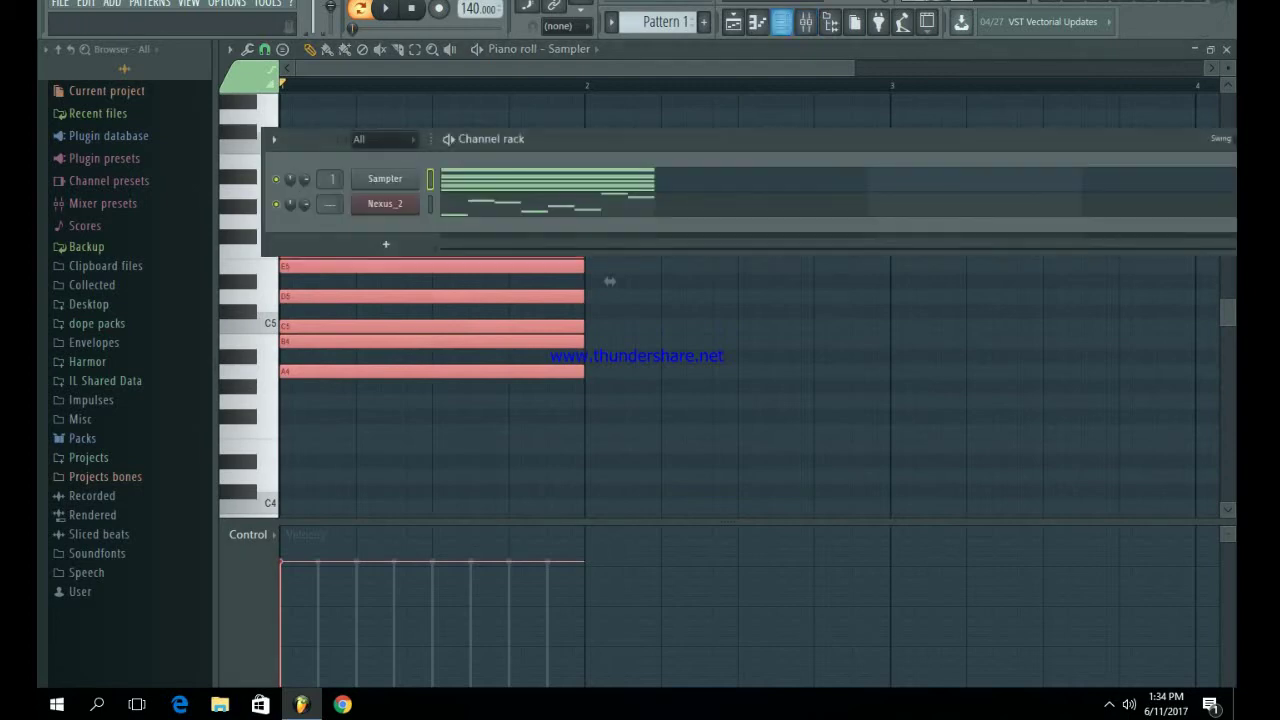
{"action": "left_click", "coordinate": [605, 206]}
{"action": "right_click", "coordinate": [570, 222]}
{"action": "right_click", "coordinate": [527, 191]}
{"action": "right_click", "coordinate": [489, 327]}
{"action": "right_click", "coordinate": [451, 297]}
{"action": "right_click", "coordinate": [375, 267]}
{"action": "right_click", "coordinate": [340, 252]}
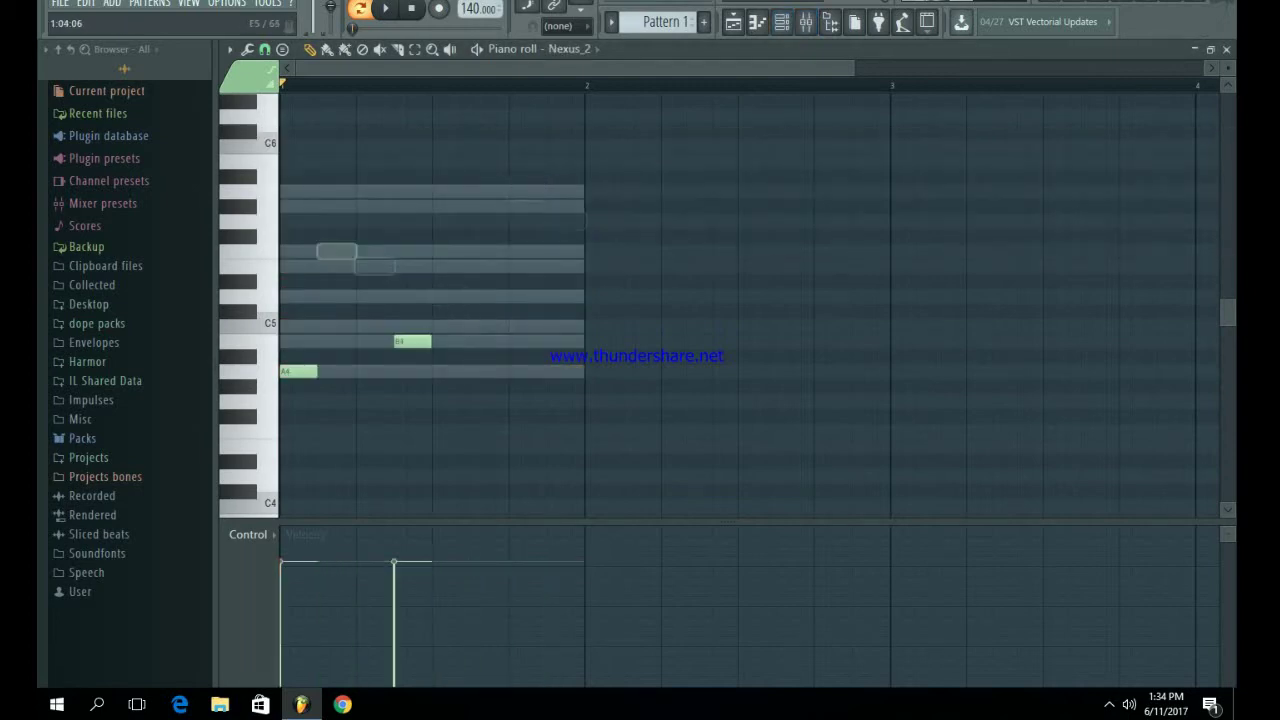
Delete the remaining B4 and A4 notes from the Nexus_2 melody, and place a two-step E5 at the start of bar 1
{"action": "right_click", "coordinate": [412, 342]}
{"action": "right_click", "coordinate": [302, 371]}
{"action": "left_click", "coordinate": [457, 267]}
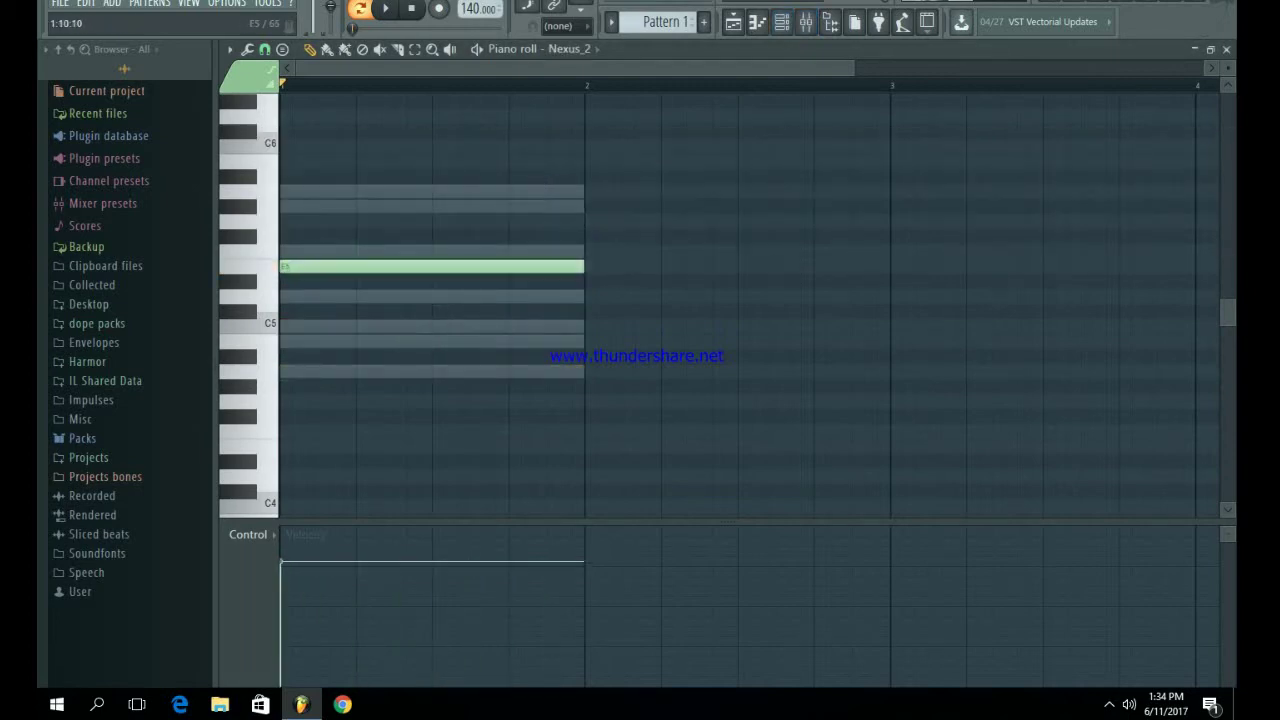
{"action": "mouse_move", "coordinate": [457, 267]}
{"action": "left_mouse_down"}
{"action": "mouse_move", "coordinate": [457, 281]}
{"action": "mouse_move", "coordinate": [457, 266]}
{"action": "left_mouse_up"}
{"action": "left_click_drag", "start_coordinate": [582, 267], "coordinate": [360, 276]}
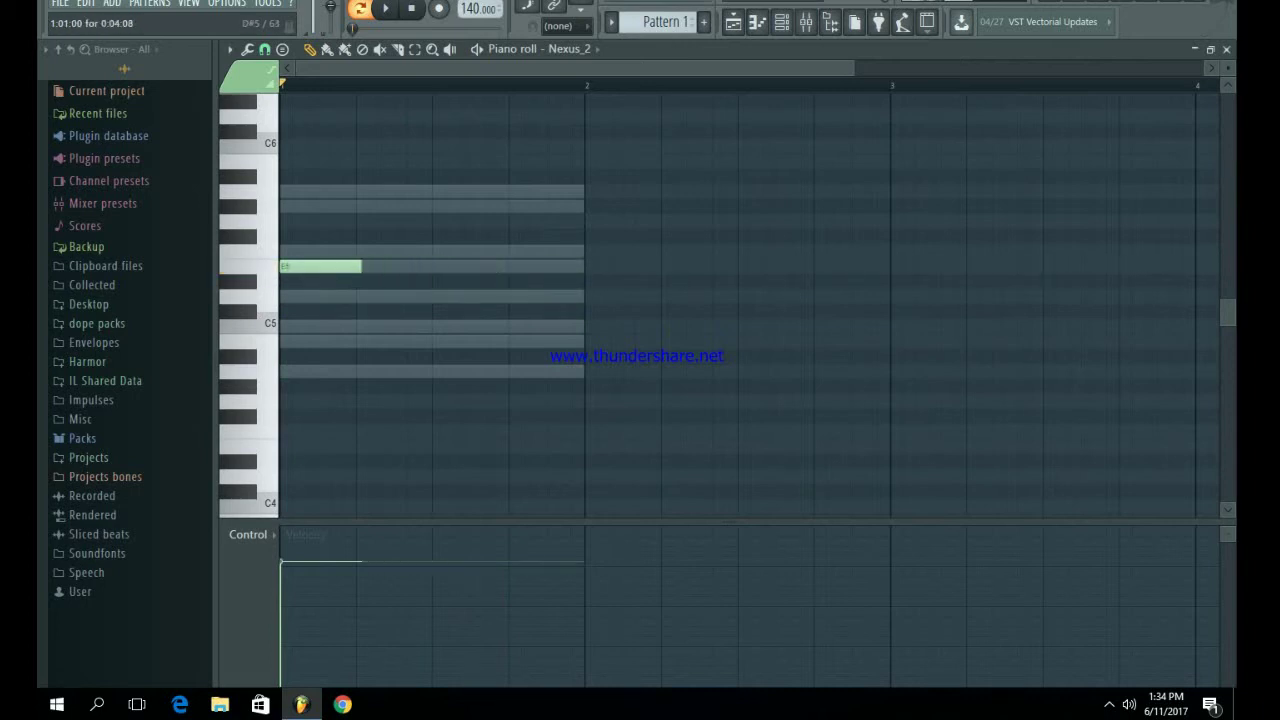
Continue the bar 1 melody after E5 with back-to-back two-step notes A5, G#5, D5, F5 and E5
{"action": "left_click", "coordinate": [322, 191]}
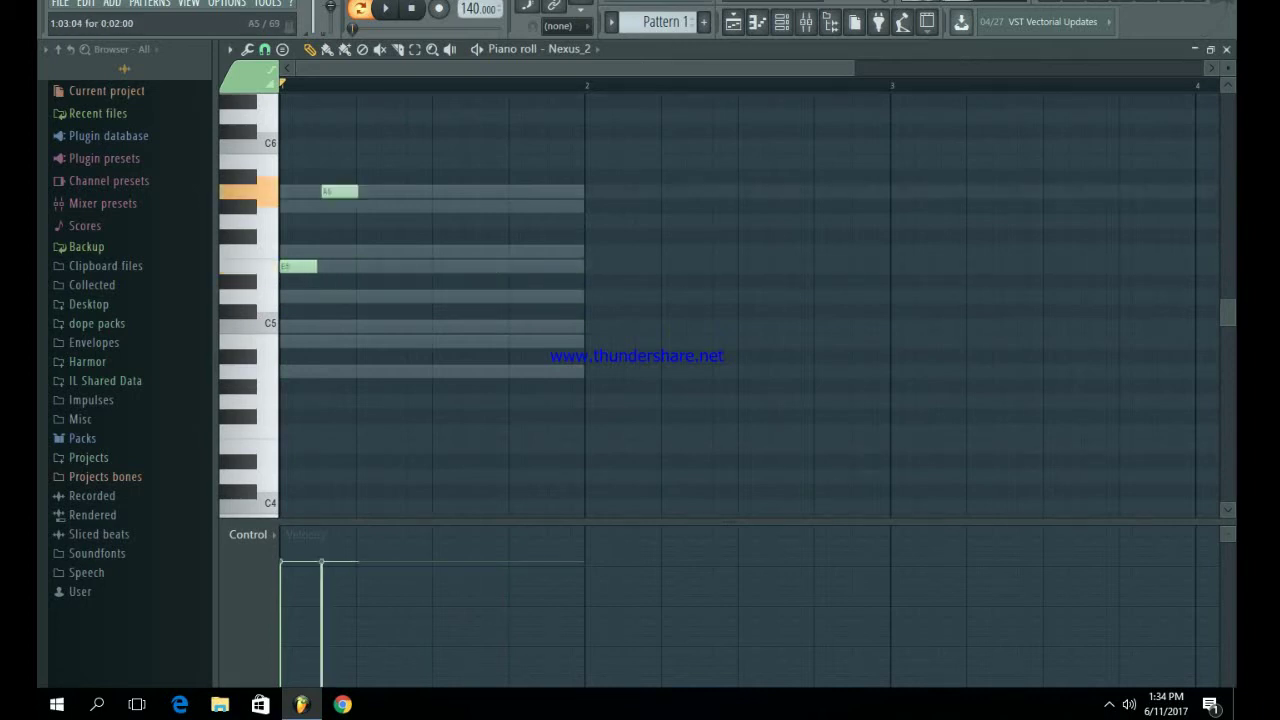
{"action": "mouse_move", "coordinate": [368, 206]}
{"action": "left_mouse_down"}
{"action": "mouse_move", "coordinate": [333, 191]}
{"action": "mouse_move", "coordinate": [375, 206]}
{"action": "left_mouse_up"}
{"action": "left_click", "coordinate": [400, 296]}
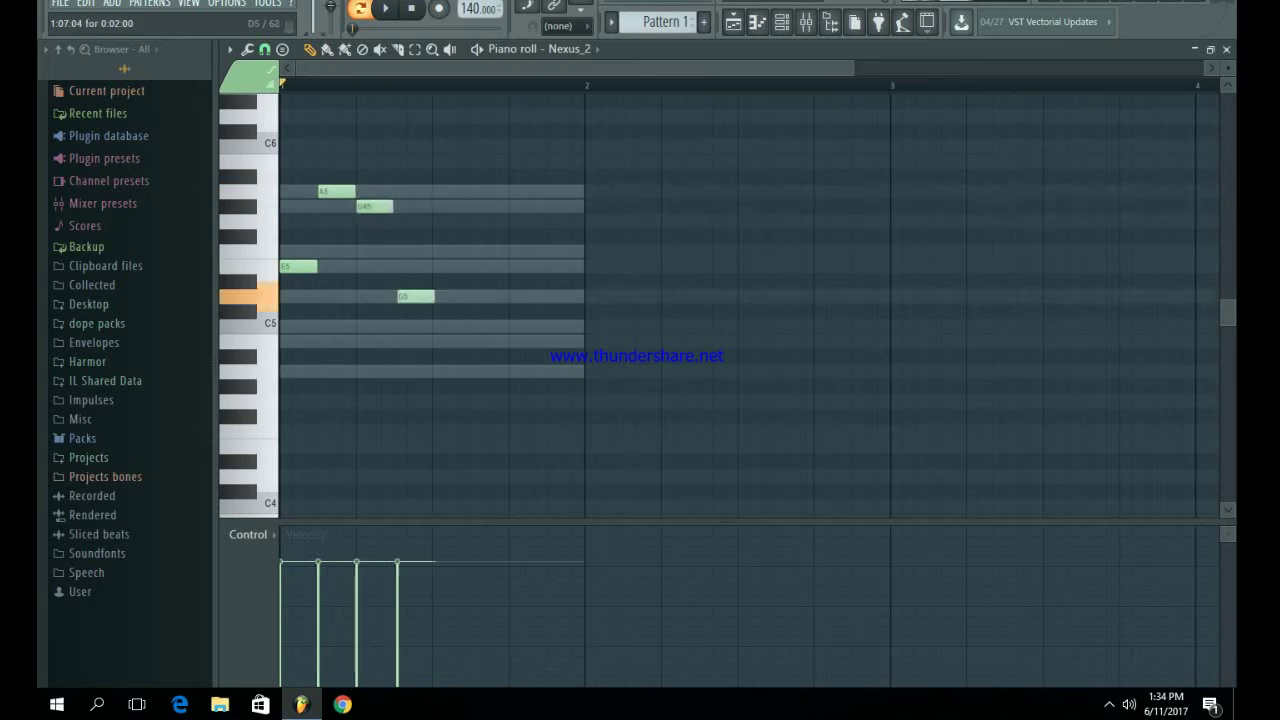
{"action": "left_click", "coordinate": [438, 251]}
{"action": "left_click_drag", "start_coordinate": [462, 266], "coordinate": [476, 266]}
Finish the one-bar melody with two-step notes G#5 and A5, and play it back
{"action": "left_click", "coordinate": [530, 206]}
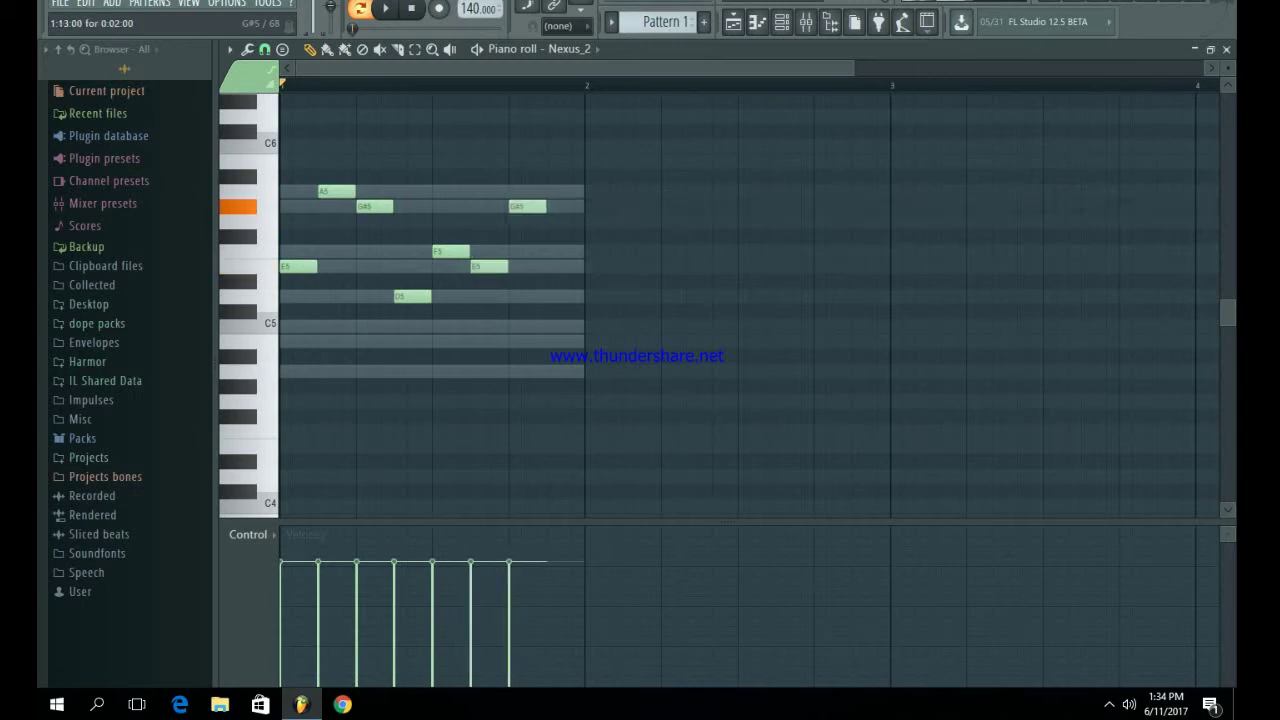
{"action": "left_click_drag", "start_coordinate": [516, 206], "coordinate": [561, 191]}
{"action": "left_click", "coordinate": [566, 191]}
{"action": "key", "text": "space"}
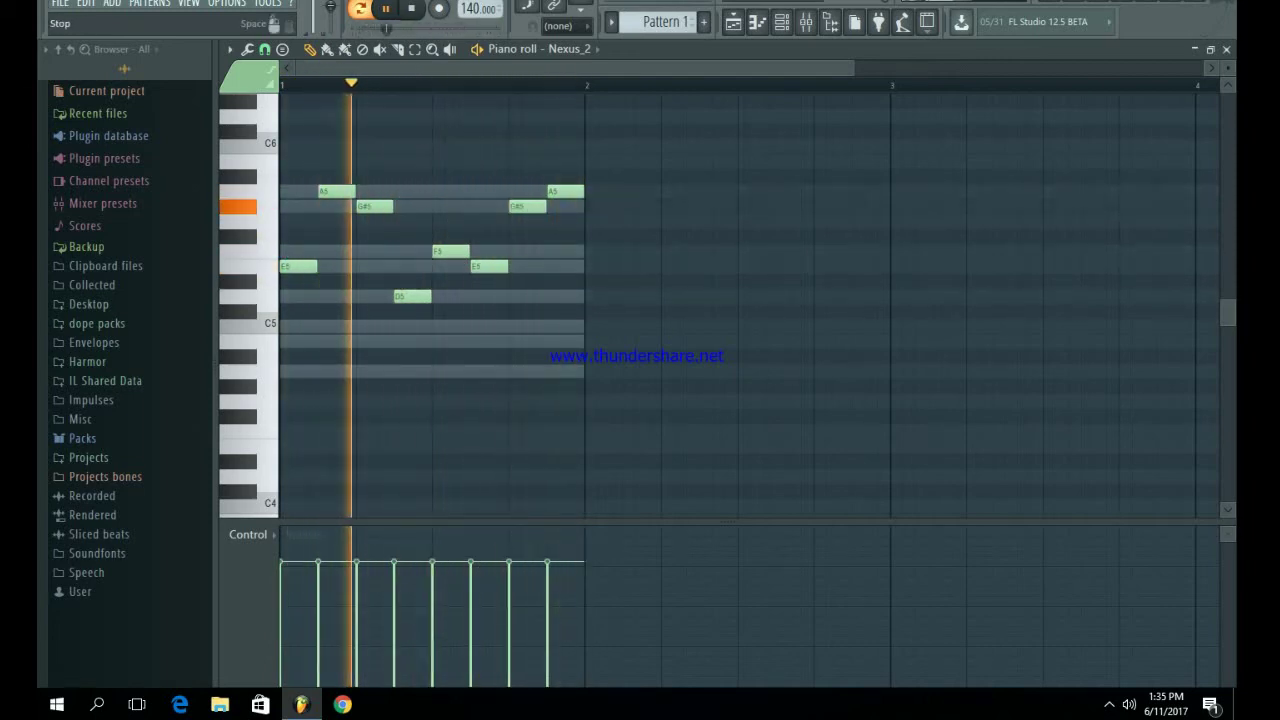
{"action": "key", "text": "space"}
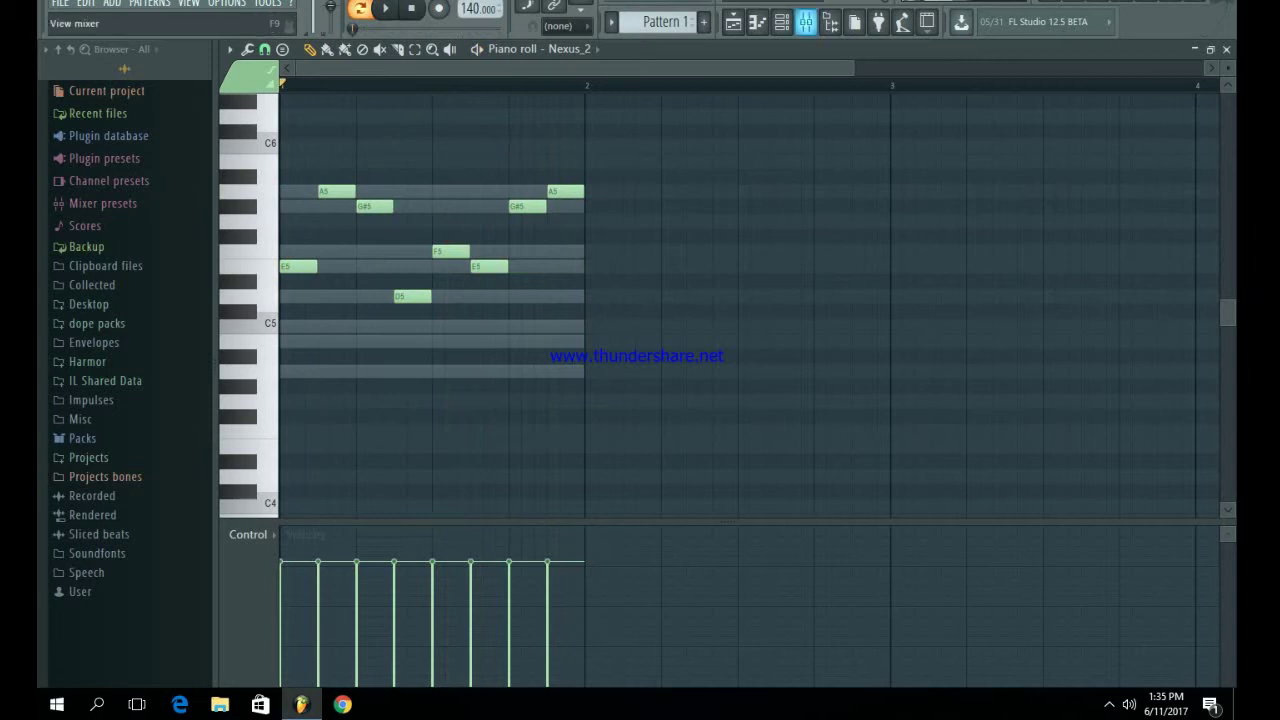
In the Sampler's piano roll, lower the G#5 scale note to G5 and the B4 scale note to A#4
{"action": "left_click", "coordinate": [781, 21]}
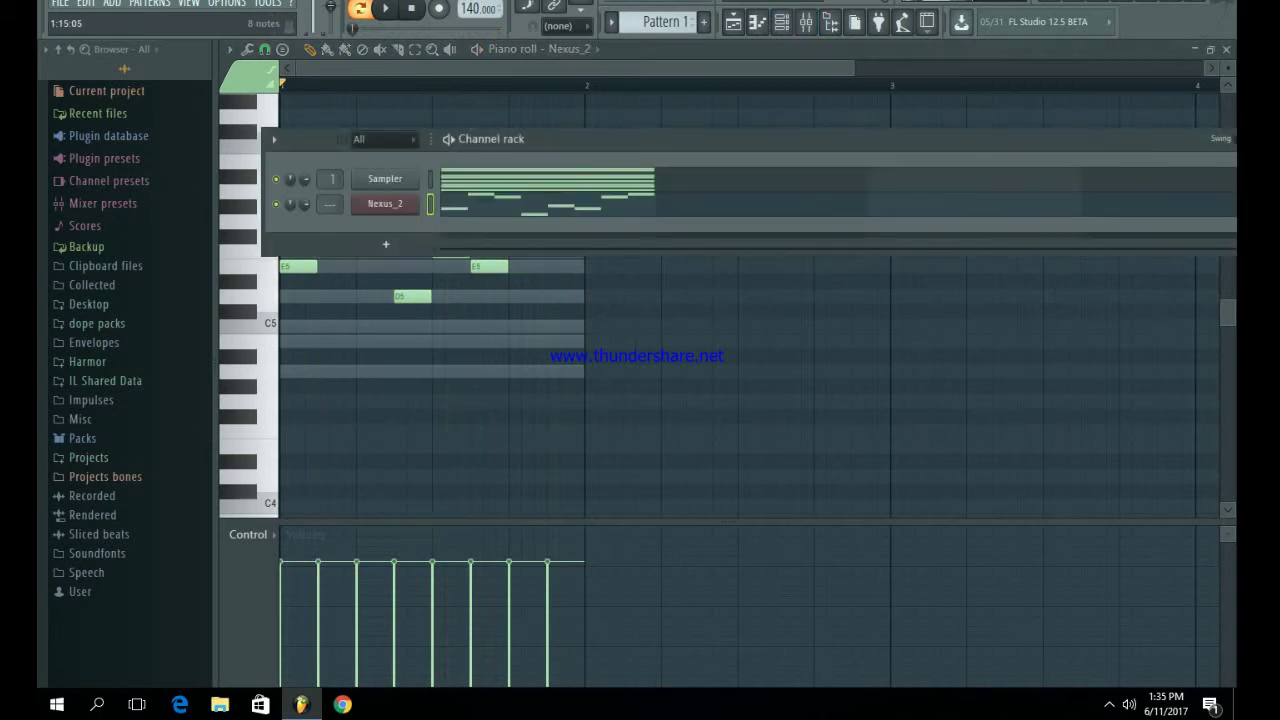
{"action": "left_click", "coordinate": [630, 177]}
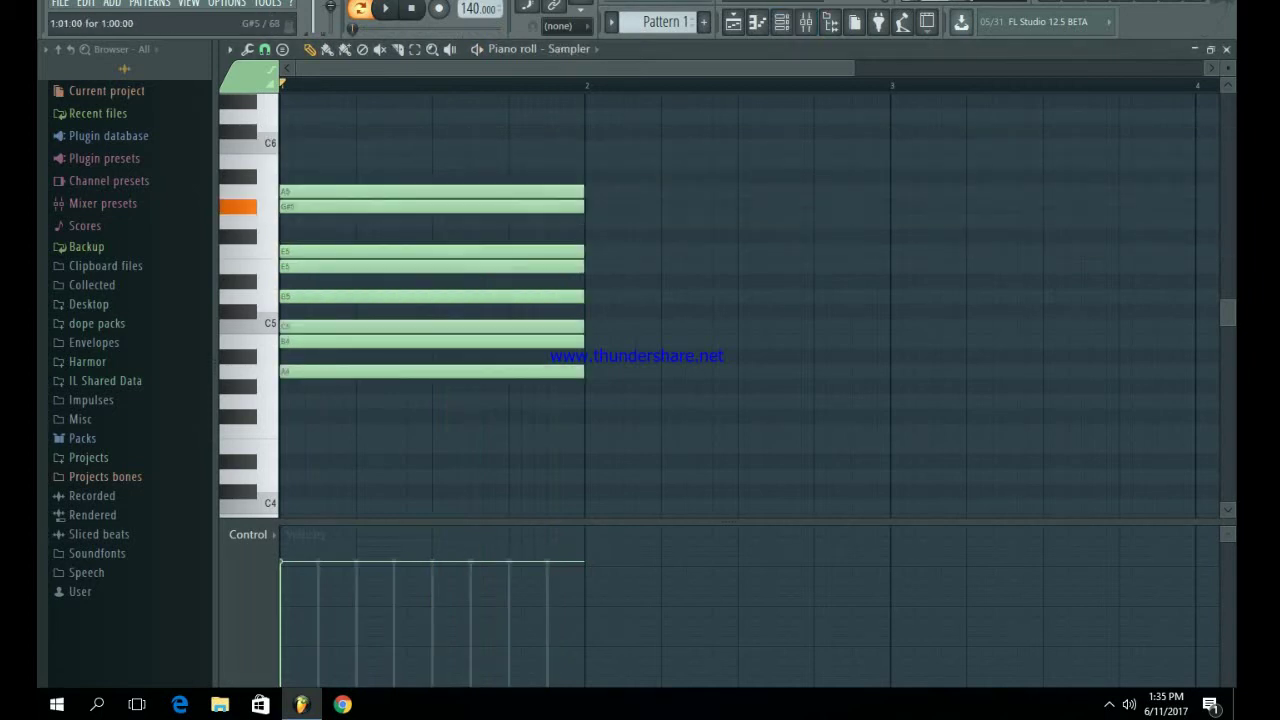
{"action": "left_click_drag", "start_coordinate": [432, 206], "coordinate": [432, 221]}
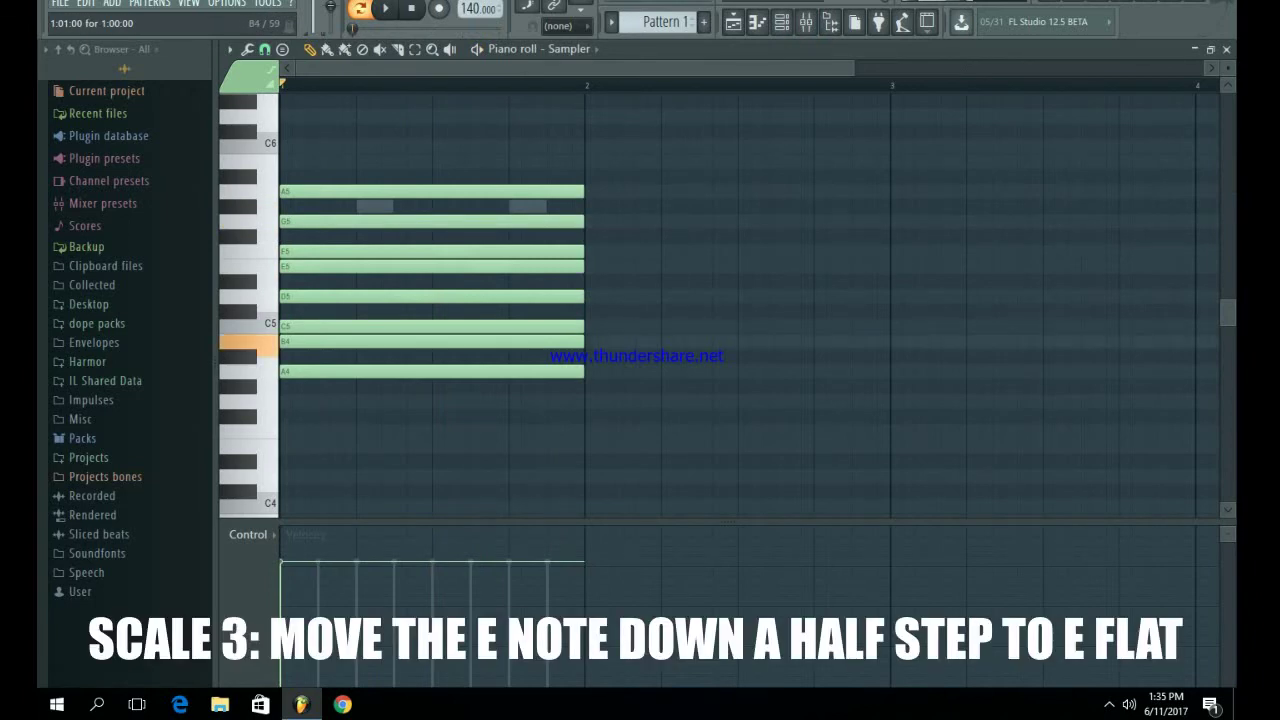
{"action": "left_click_drag", "start_coordinate": [432, 341], "coordinate": [432, 356]}
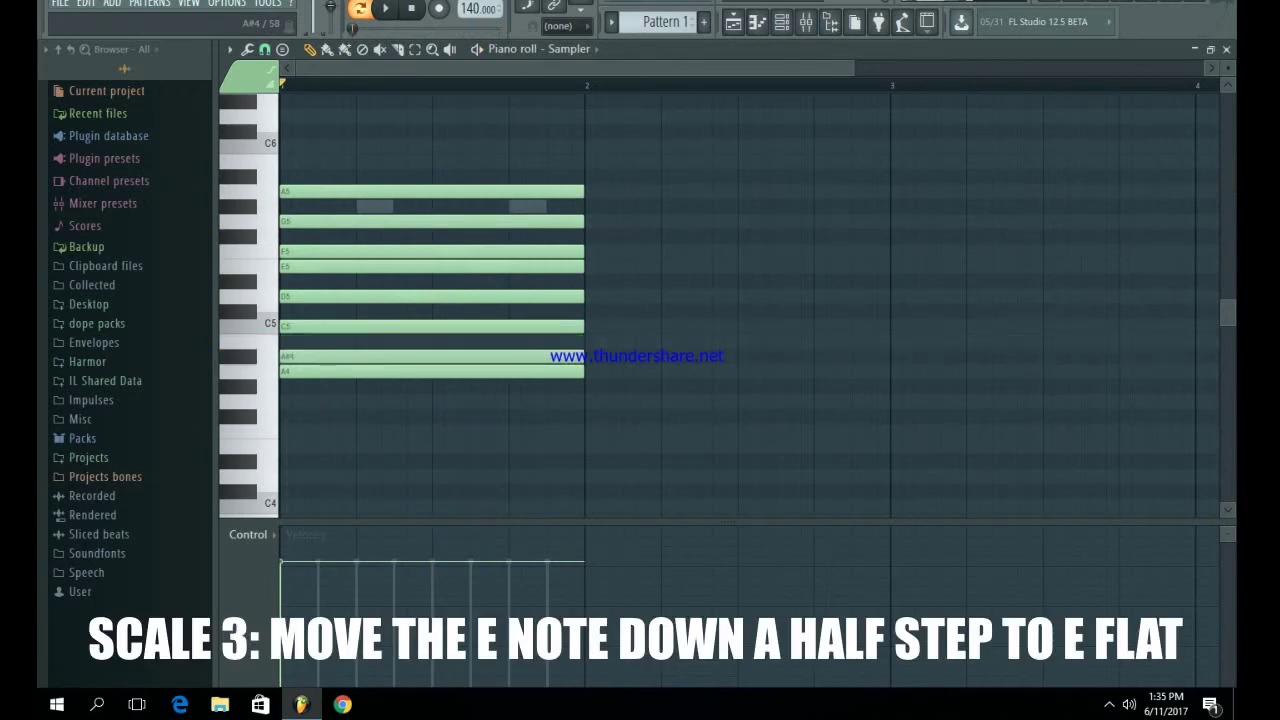
Return to the Nexus_2 piano roll and delete all the notes of its melody
{"action": "left_click", "coordinate": [782, 22]}
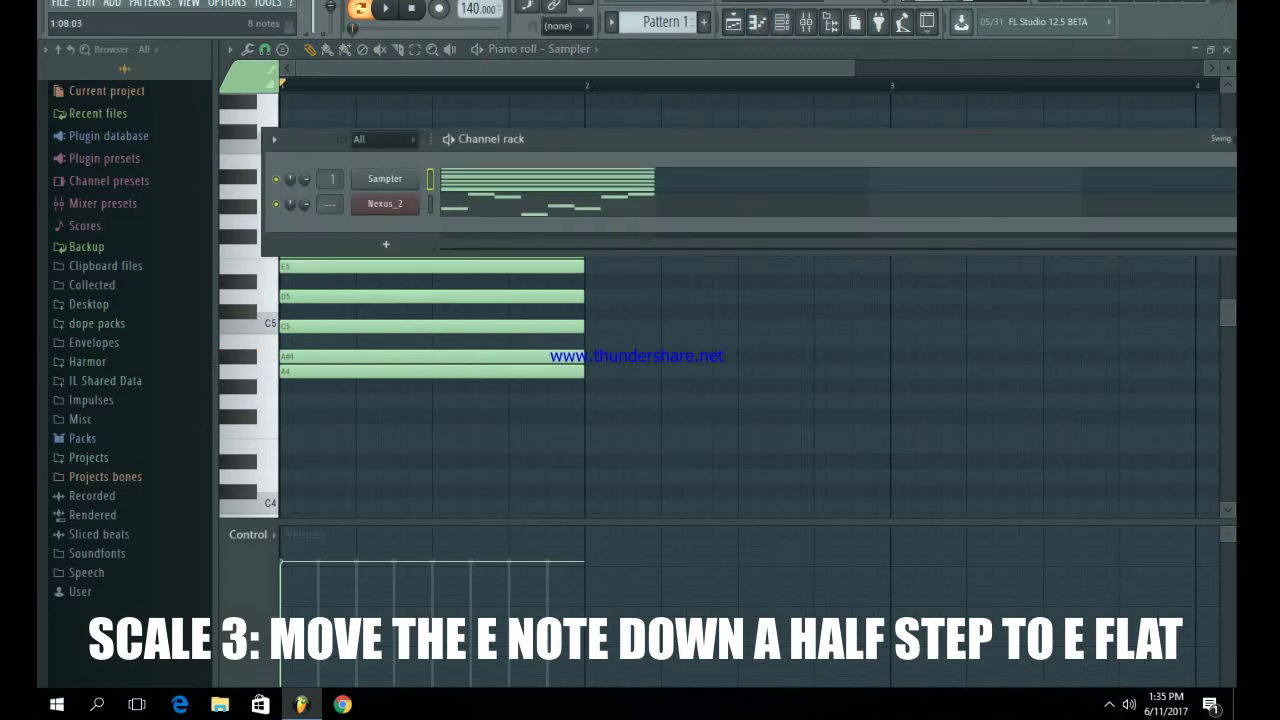
{"action": "left_click", "coordinate": [528, 205]}
{"action": "right_click", "coordinate": [528, 206]}
{"action": "right_click", "coordinate": [566, 191]}
{"action": "right_click", "coordinate": [451, 251]}
{"action": "right_click", "coordinate": [489, 266]}
{"action": "right_click", "coordinate": [413, 296]}
{"action": "right_click", "coordinate": [299, 266]}
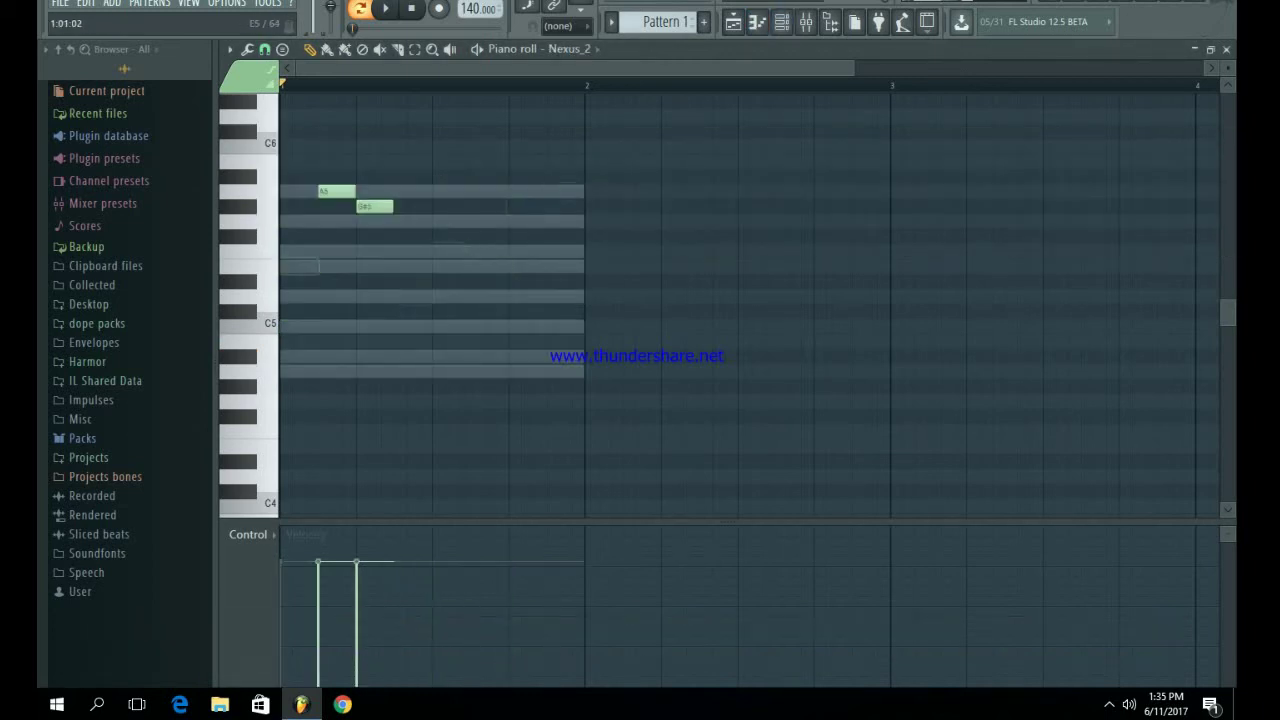
{"action": "right_click", "coordinate": [375, 206]}
{"action": "right_click", "coordinate": [342, 191]}
Place two-step notes in bar 1: A4 at step 1, A#4 at 7, A4 at 9, A#4 at 13 and C5 at 15
{"action": "left_click", "coordinate": [289, 371]}
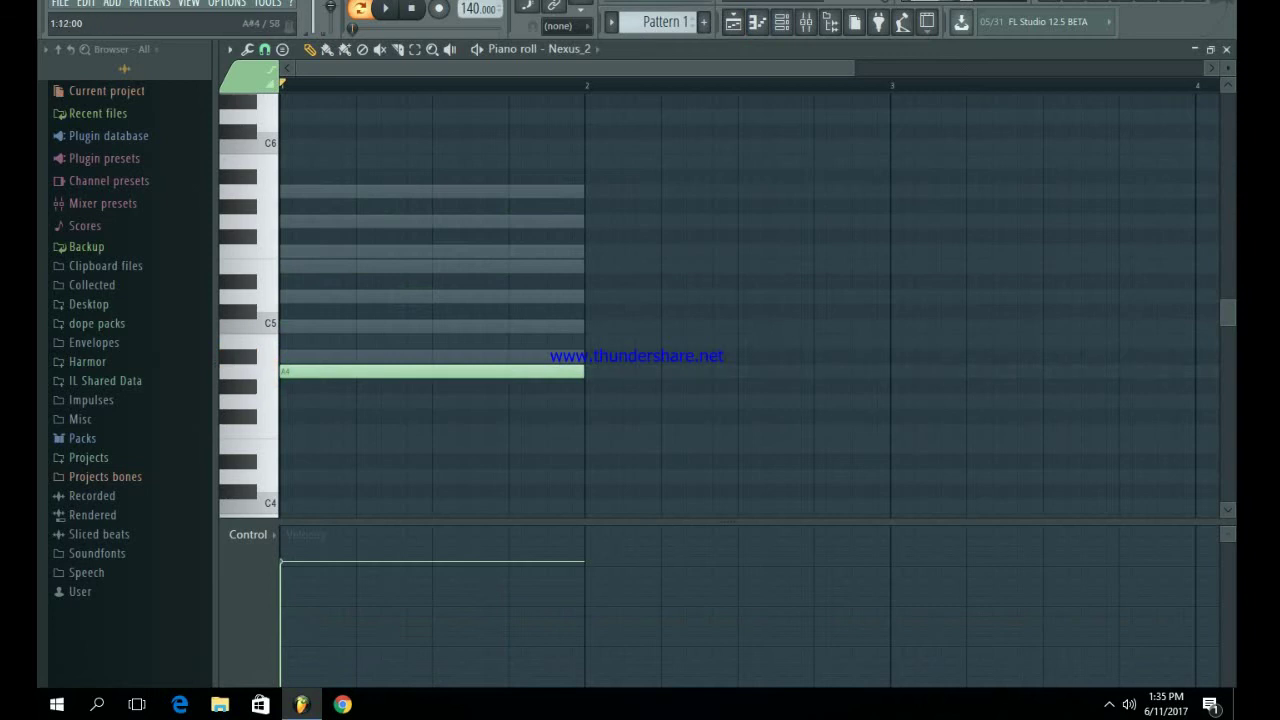
{"action": "left_click_drag", "start_coordinate": [583, 371], "coordinate": [349, 371]}
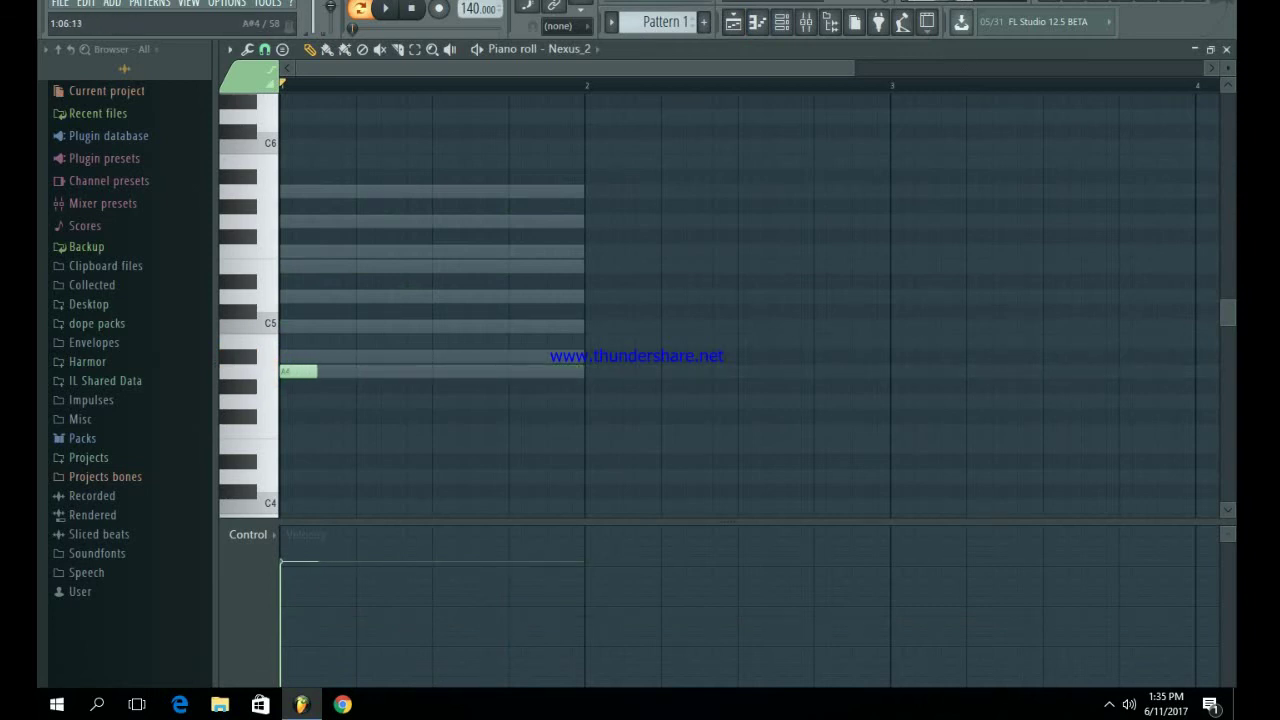
{"action": "left_click", "coordinate": [400, 356]}
{"action": "left_click", "coordinate": [440, 371]}
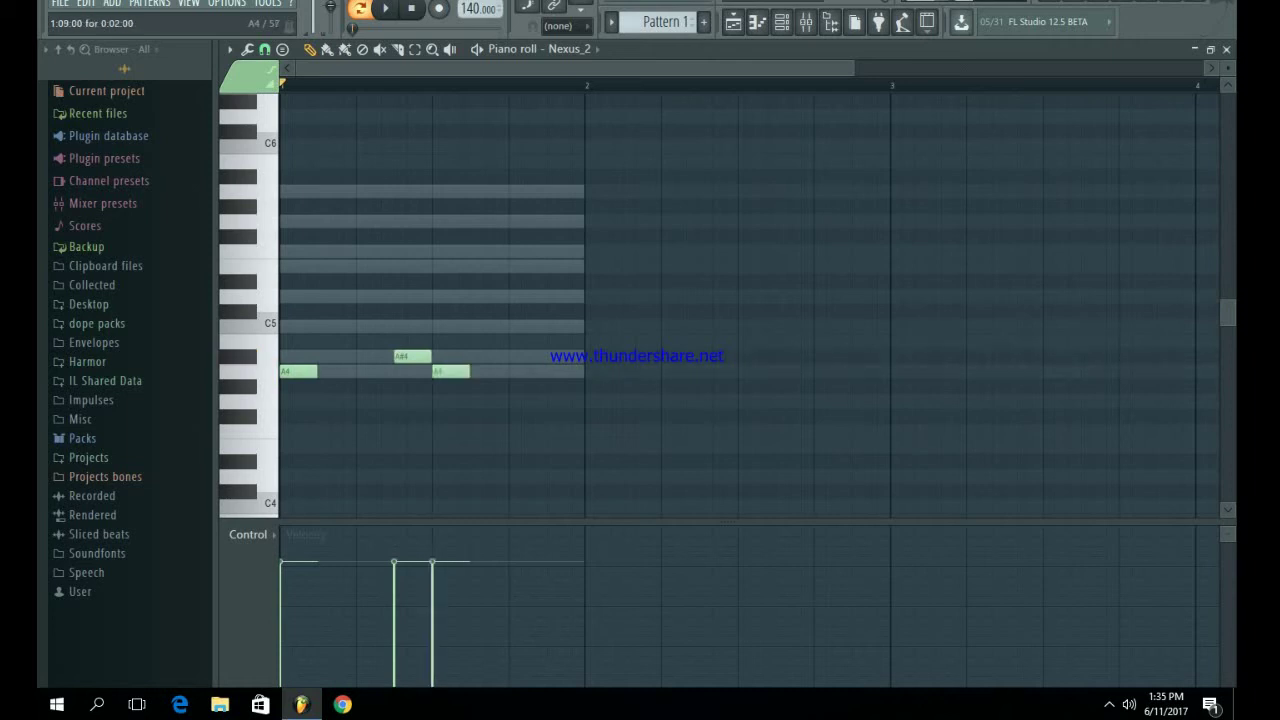
{"action": "left_click", "coordinate": [515, 356]}
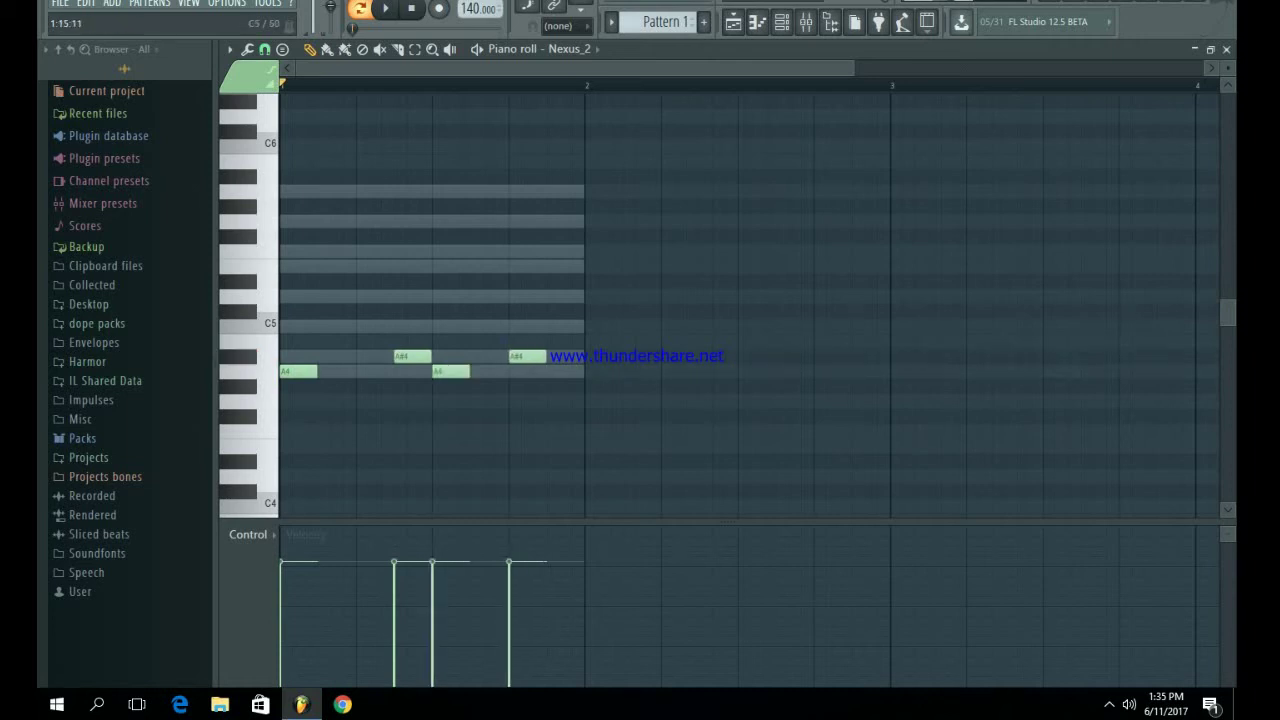
{"action": "left_click", "coordinate": [553, 326]}
Play back the melody and extend it into bar 2 with consecutive two-step notes D5, A#4 and A4
{"action": "key", "text": "space"}
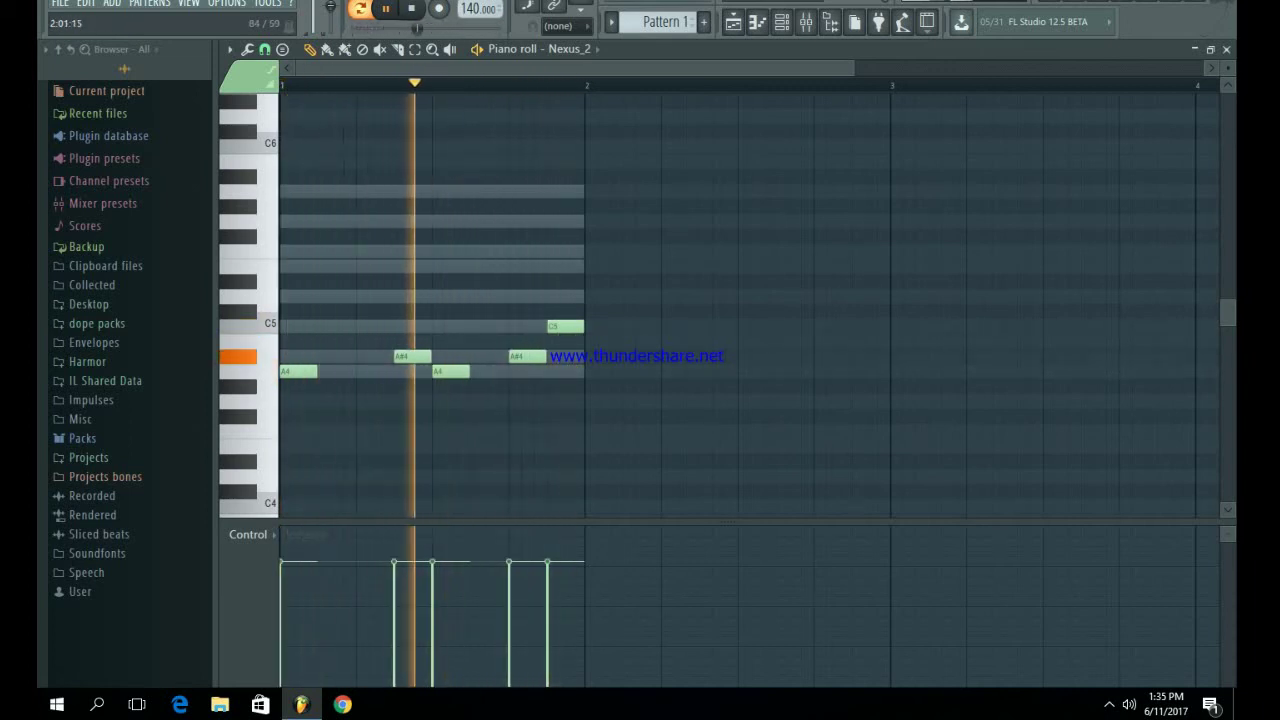
{"action": "left_click", "coordinate": [596, 296]}
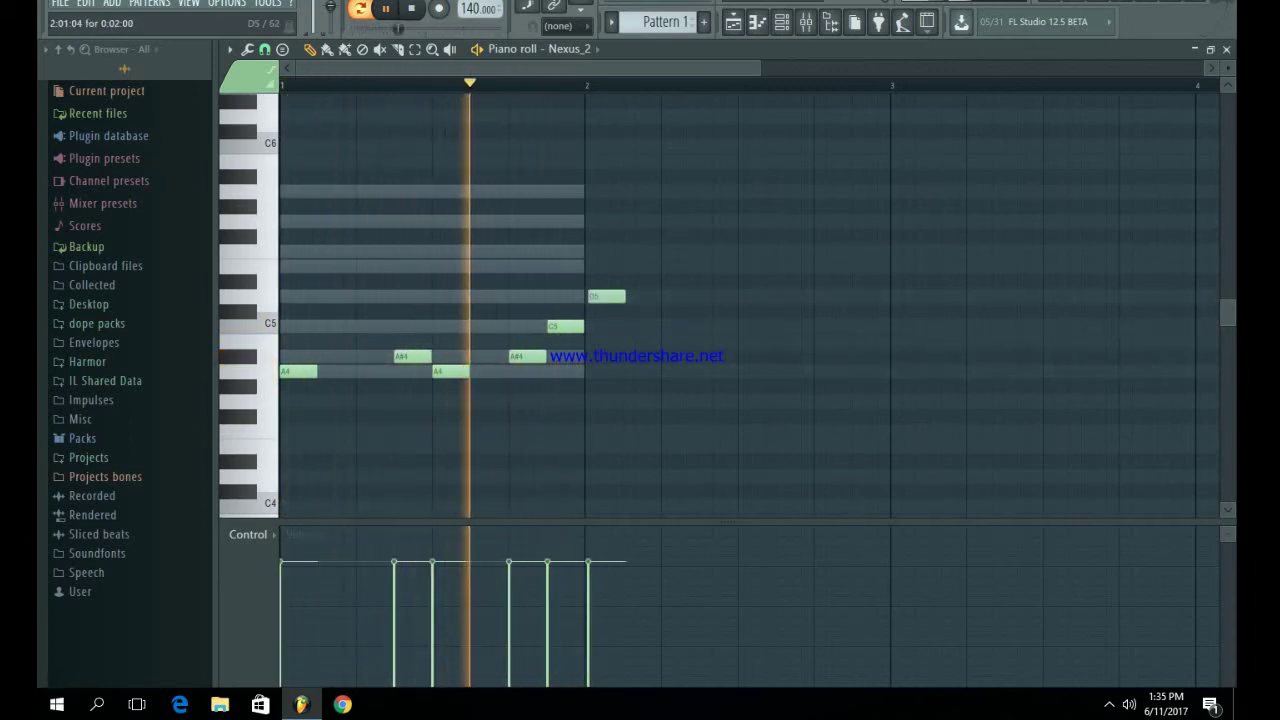
{"action": "key", "text": "space"}
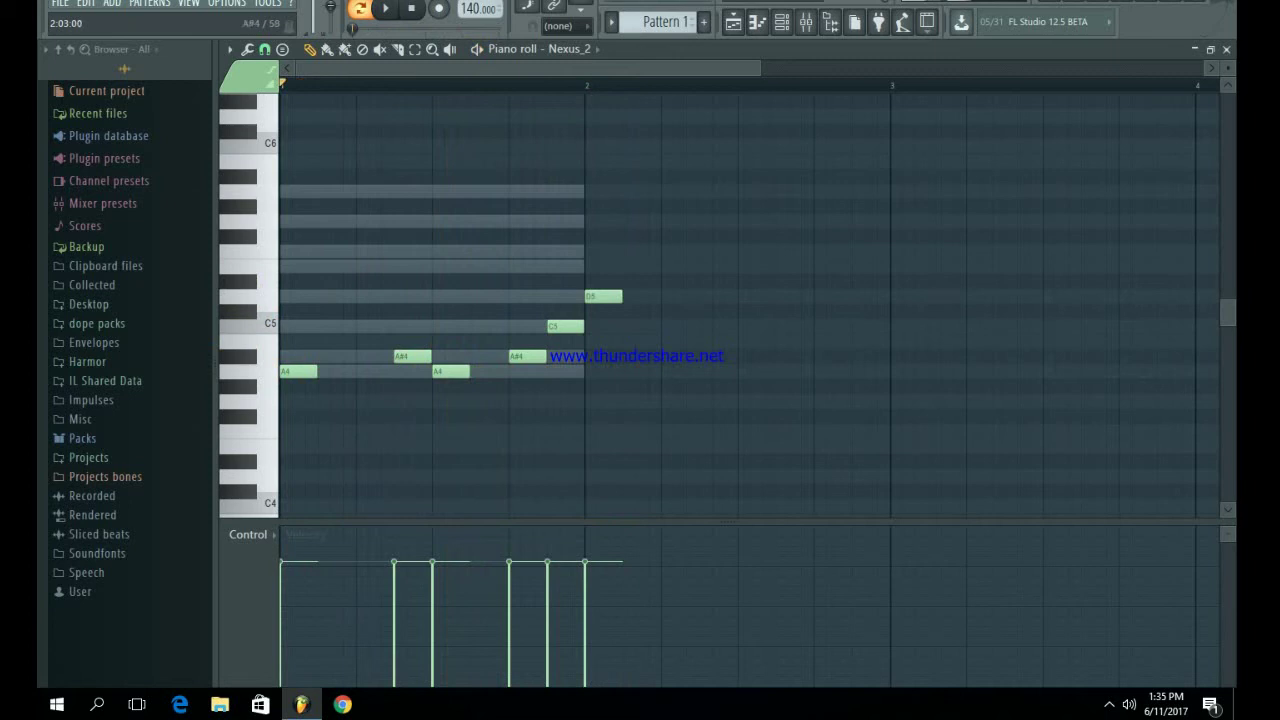
{"action": "left_click", "coordinate": [634, 356]}
{"action": "left_click", "coordinate": [672, 371]}
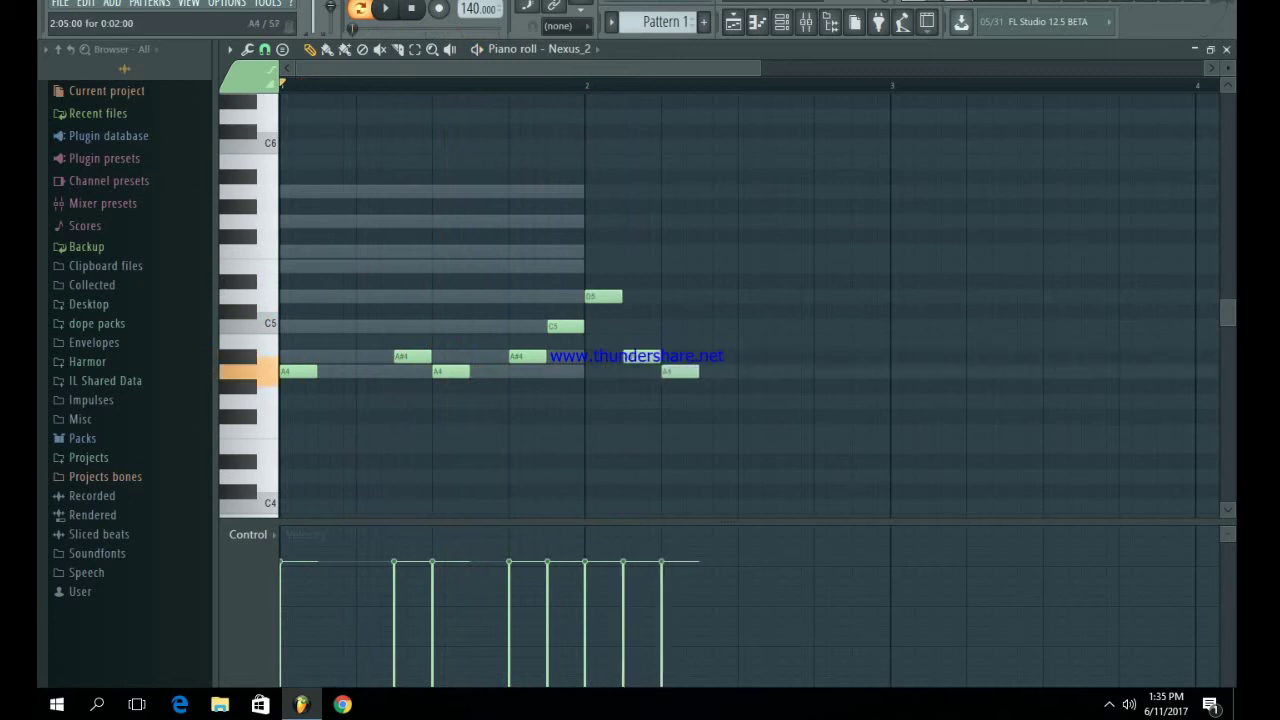
Fill the rest of bar 2 with consecutive two-step notes F5, E5, D5, A4 and A#4
{"action": "left_click", "coordinate": [712, 251]}
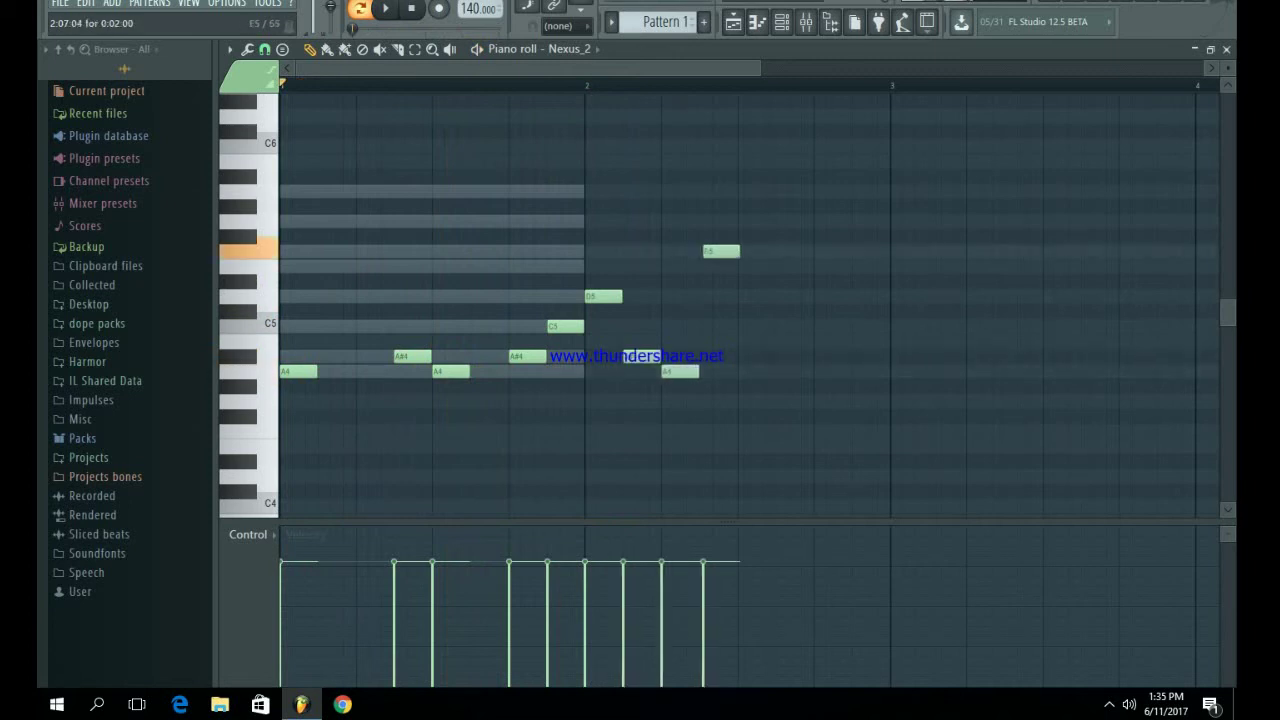
{"action": "left_click", "coordinate": [750, 266]}
{"action": "left_click_drag", "start_coordinate": [720, 251], "coordinate": [757, 266]}
{"action": "left_click", "coordinate": [797, 296]}
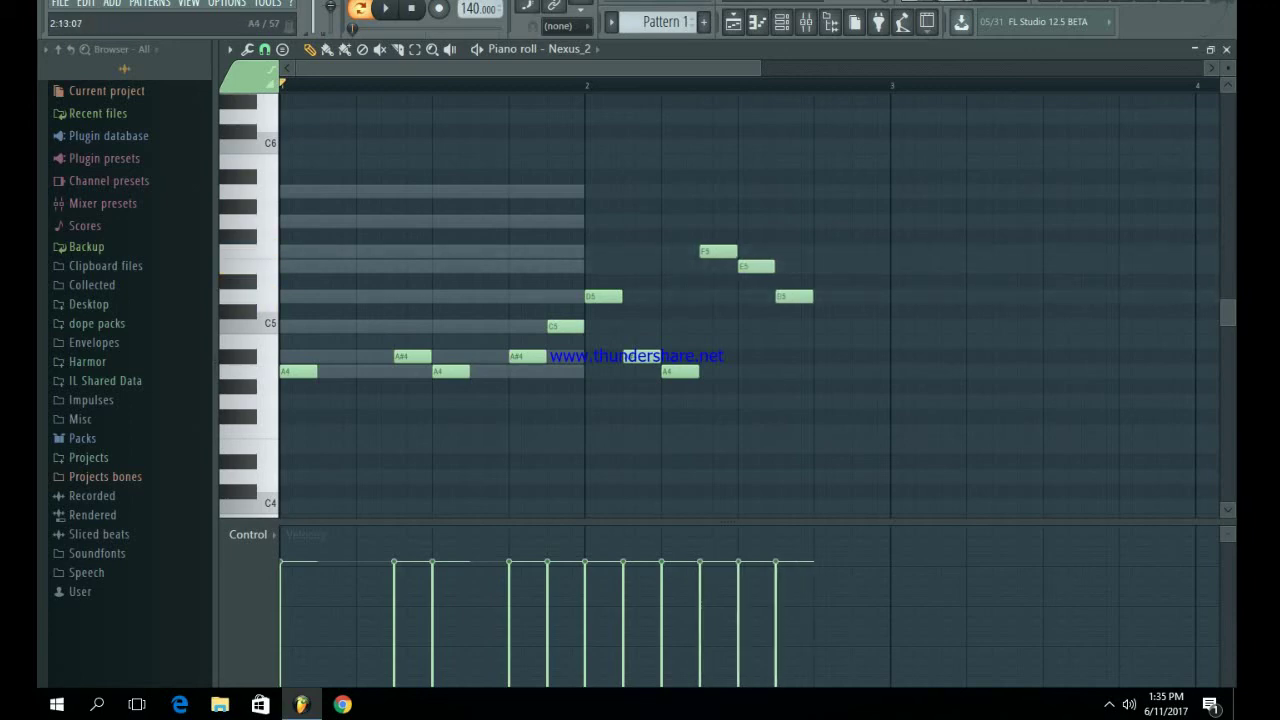
{"action": "left_click_drag", "start_coordinate": [822, 371], "coordinate": [853, 356]}
Play the two-bar melody and add two-step notes E5 and F5 right after the first A4 in bar 1
{"action": "key", "text": "space"}
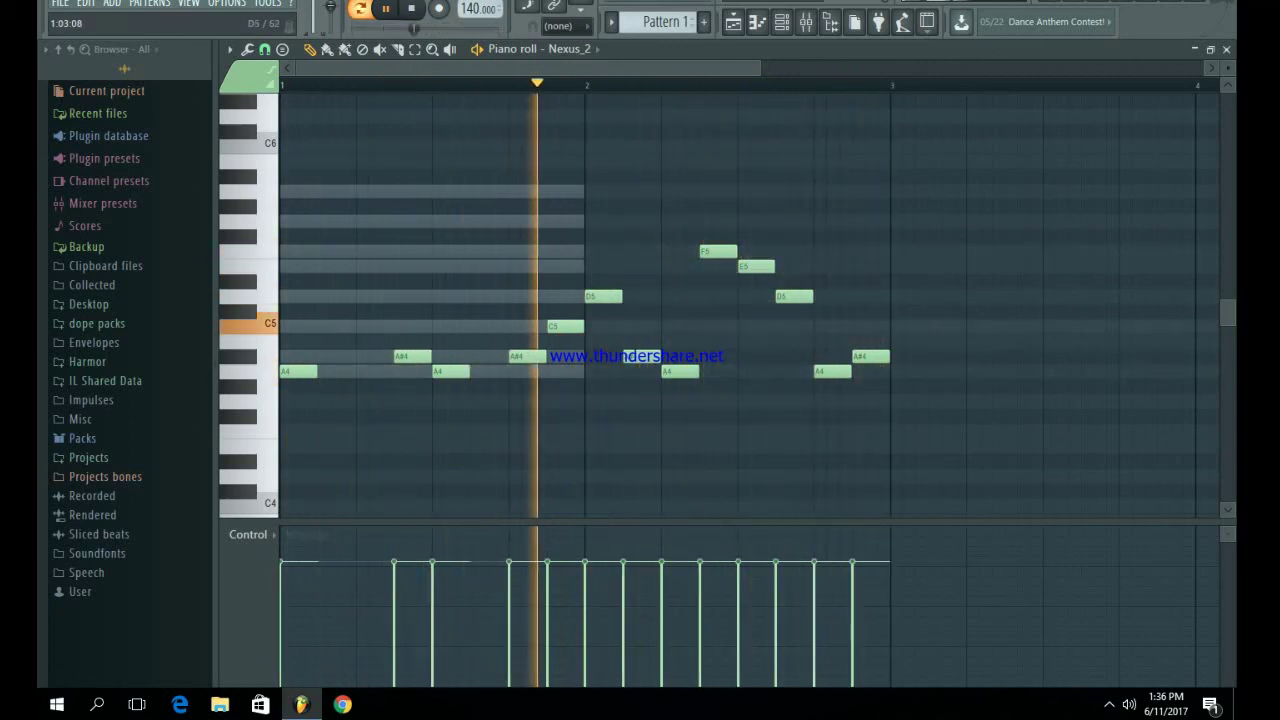
{"action": "left_click", "coordinate": [336, 266]}
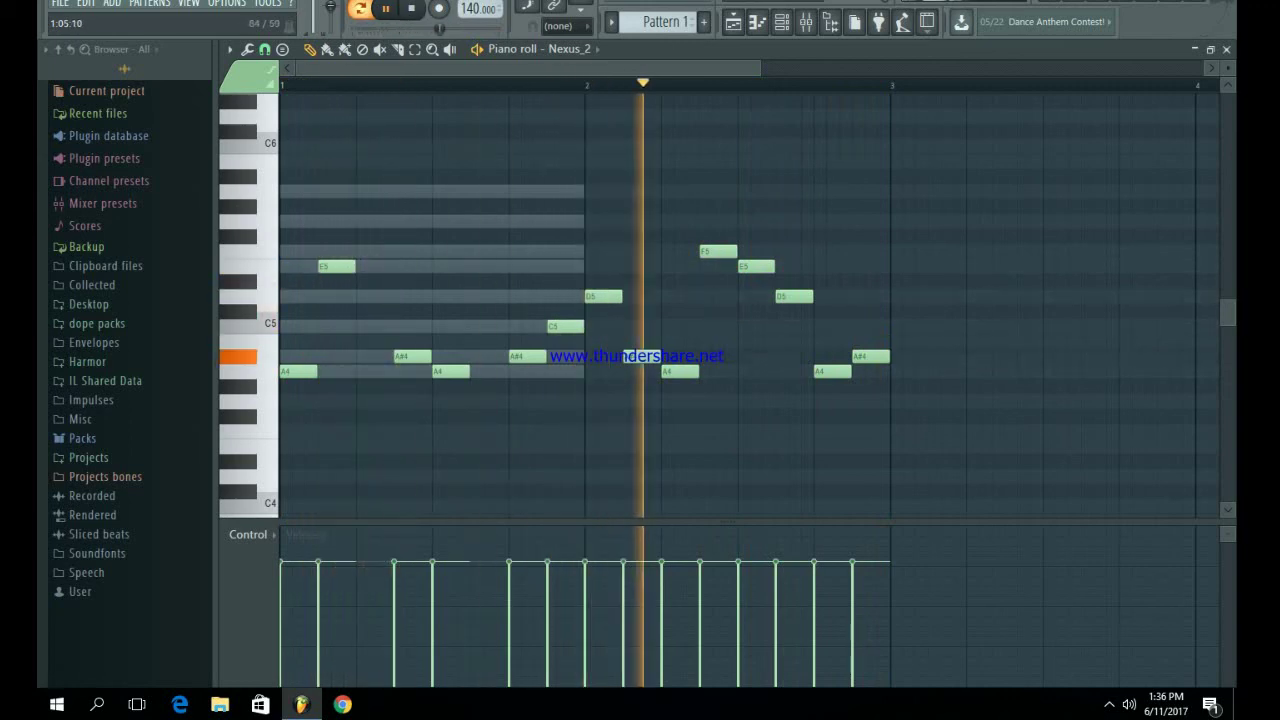
{"action": "left_click", "coordinate": [372, 251]}
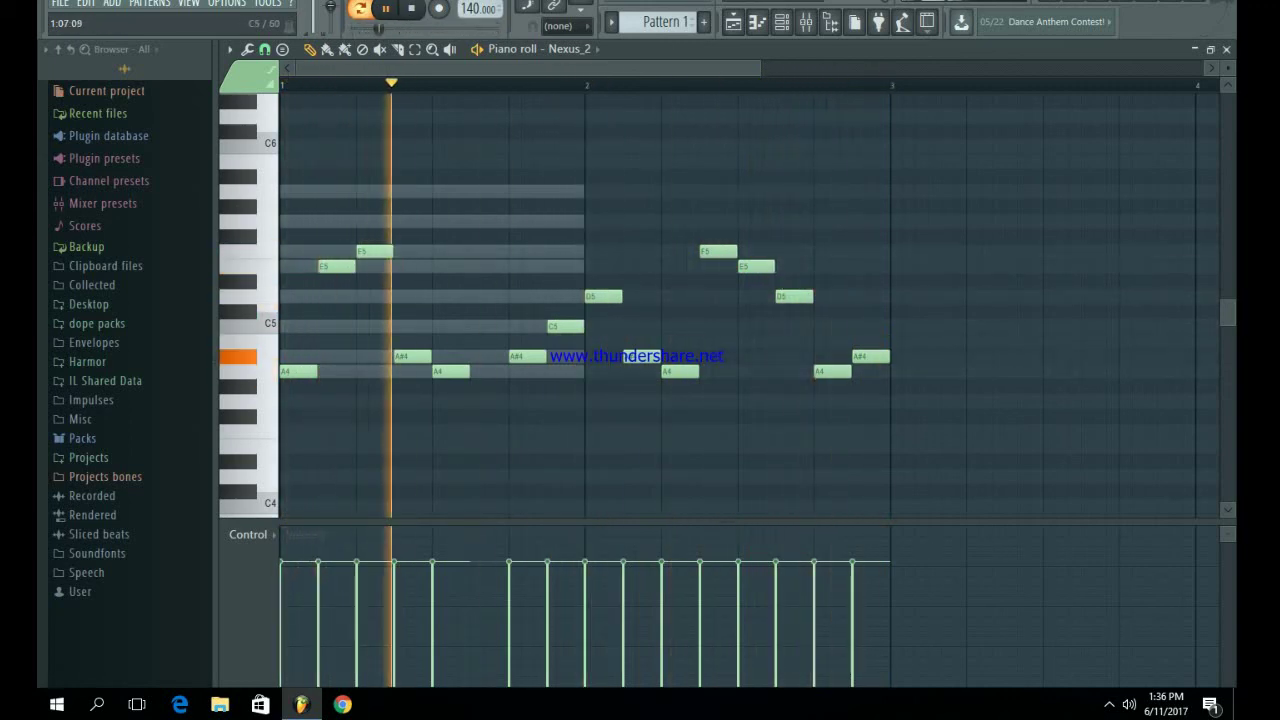